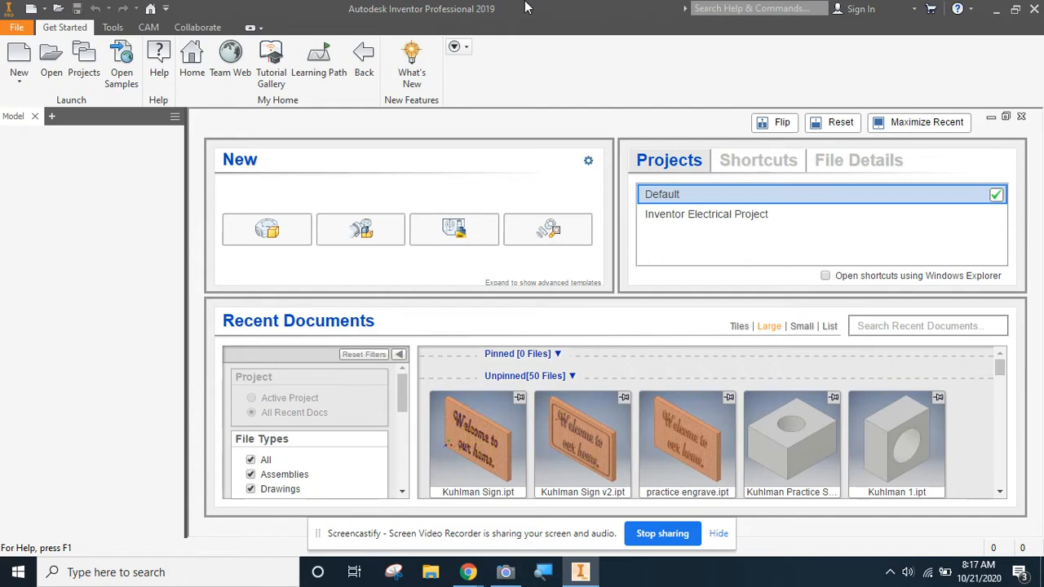
Hide the screen-sharing notice and create a new part
click(718, 537)
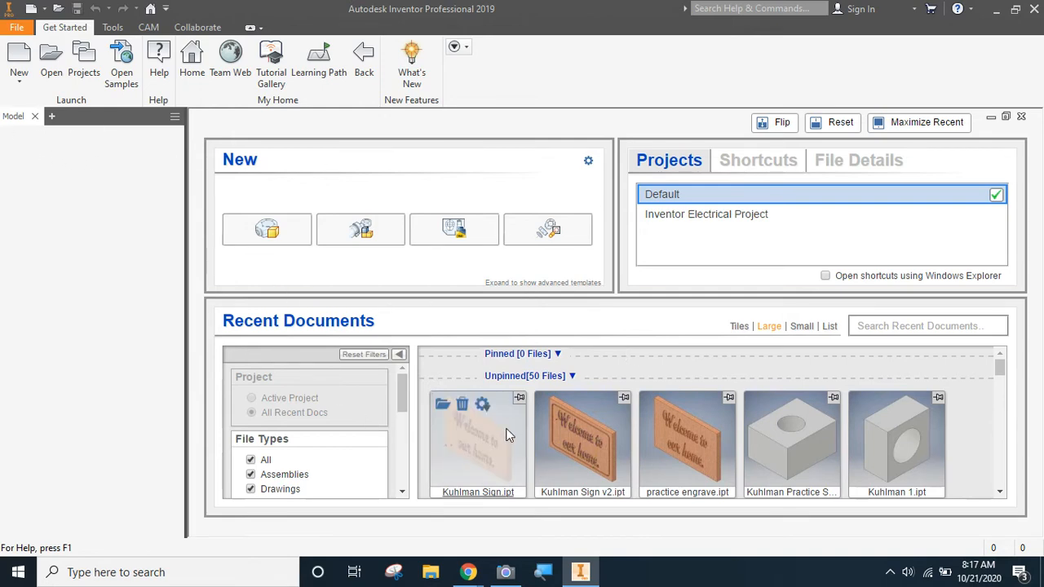
mouse_move(879, 442)
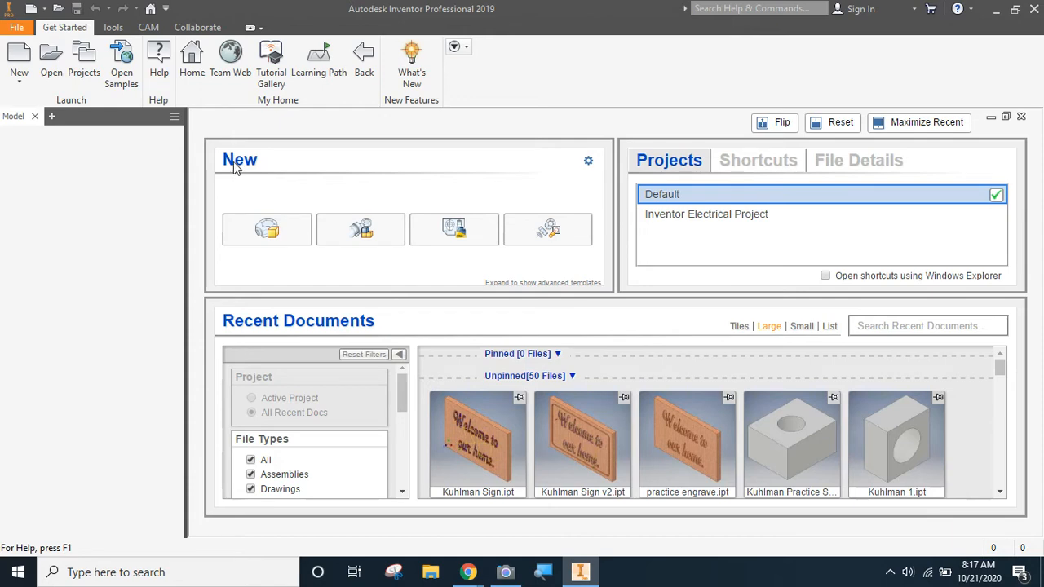
click(258, 234)
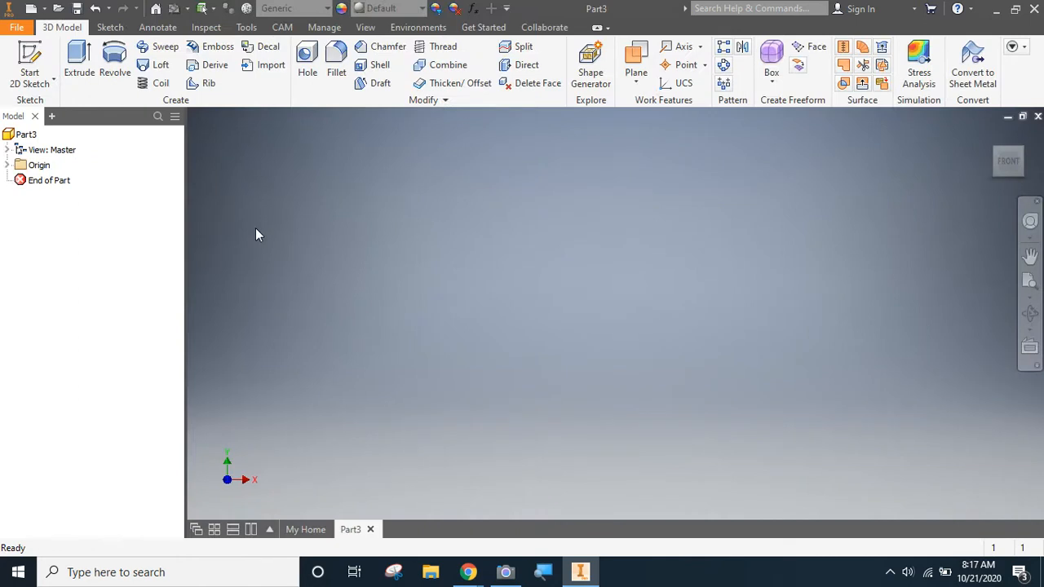
click(504, 573)
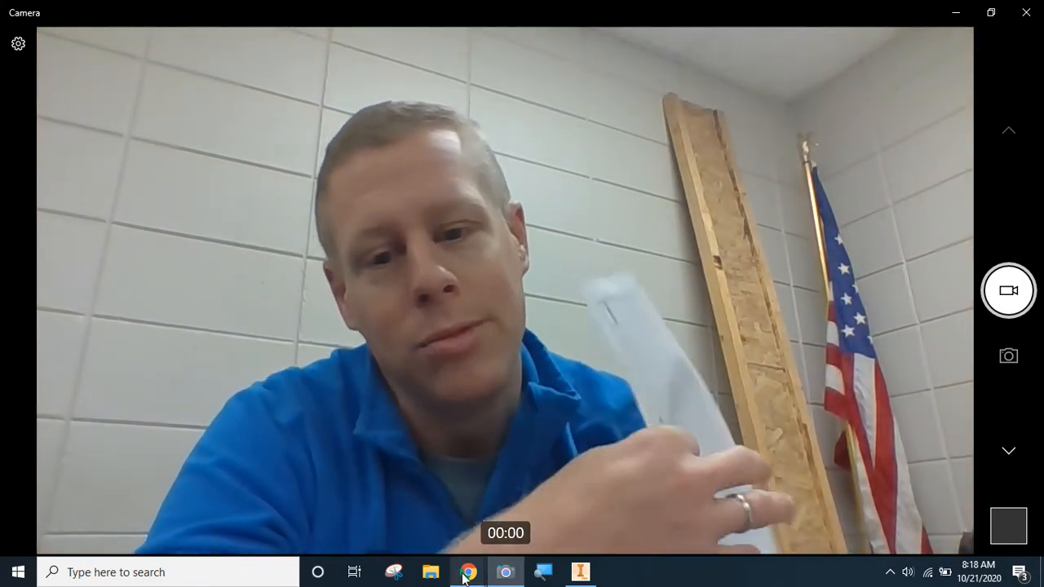
mouse_move(465, 574)
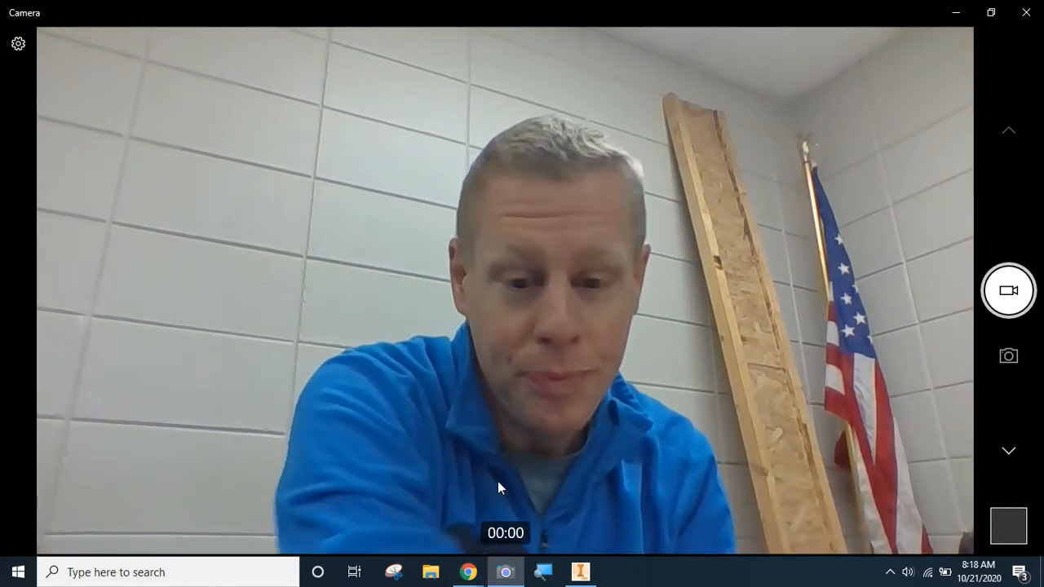
click(582, 572)
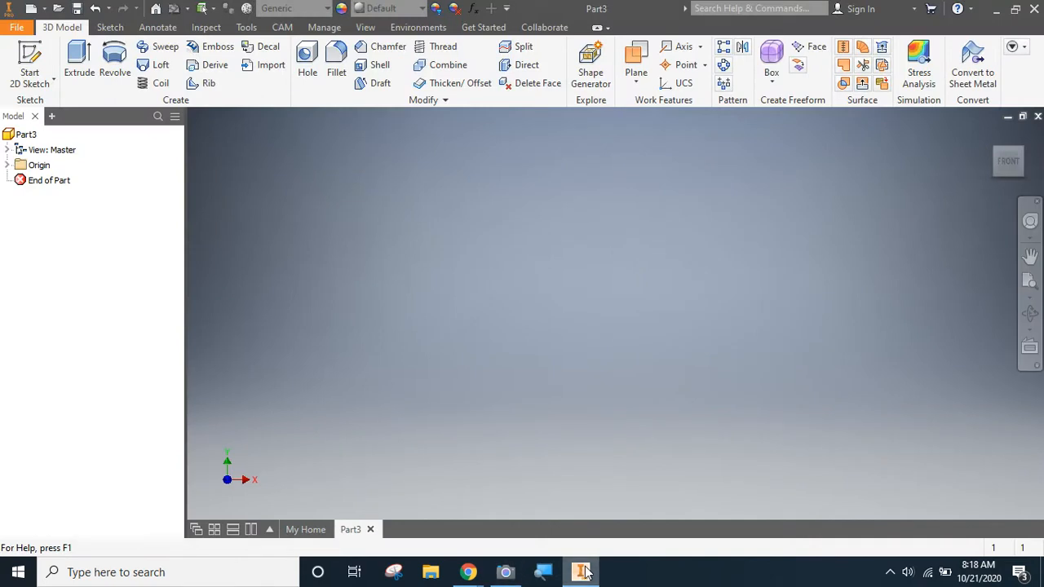
Start a 2D sketch on the XZ plane and draw a 1.5 by 1.5 in rectangle with its first corner at the origin
click(30, 55)
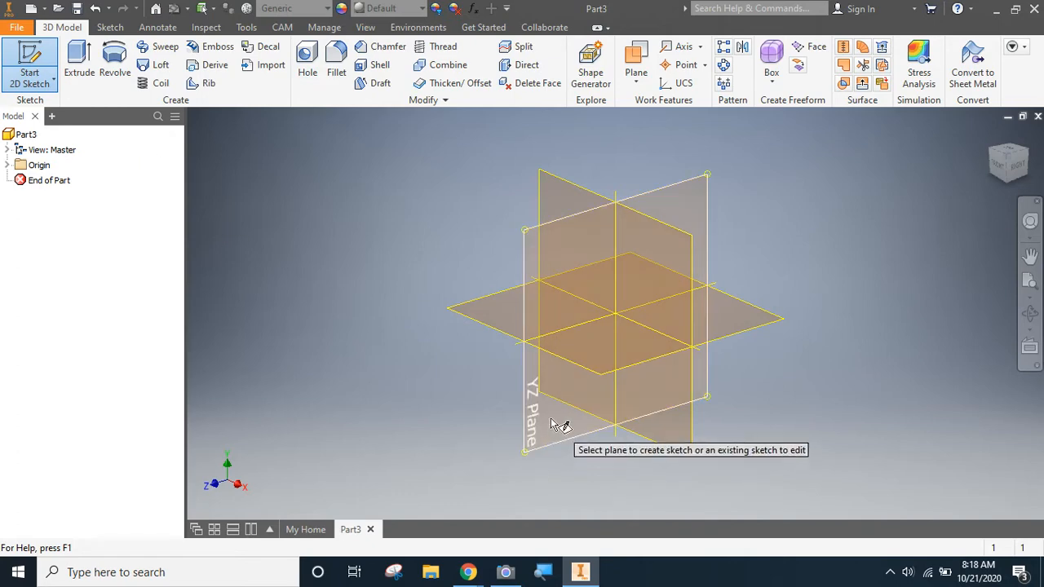
click(622, 368)
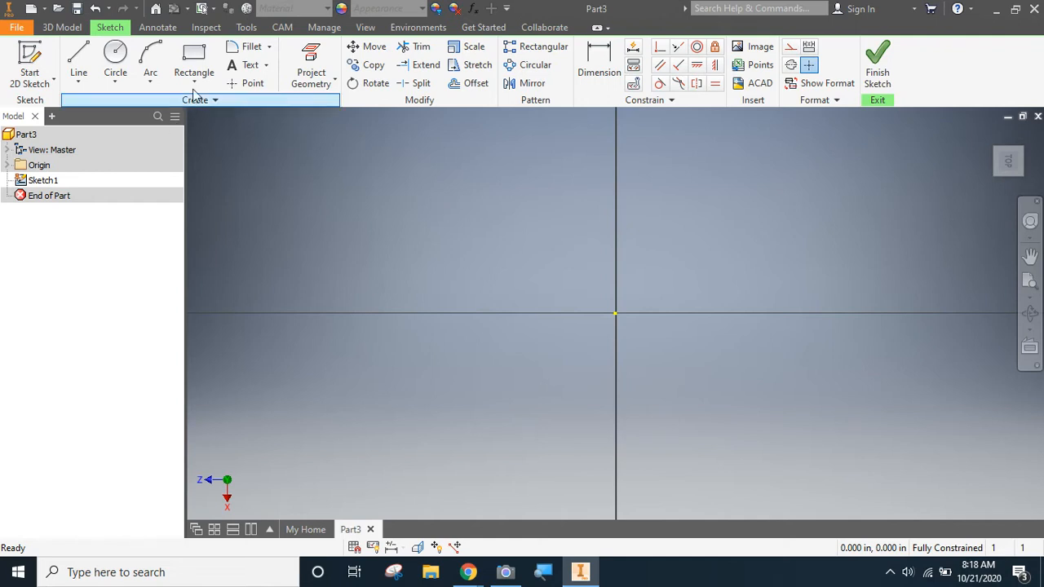
click(196, 59)
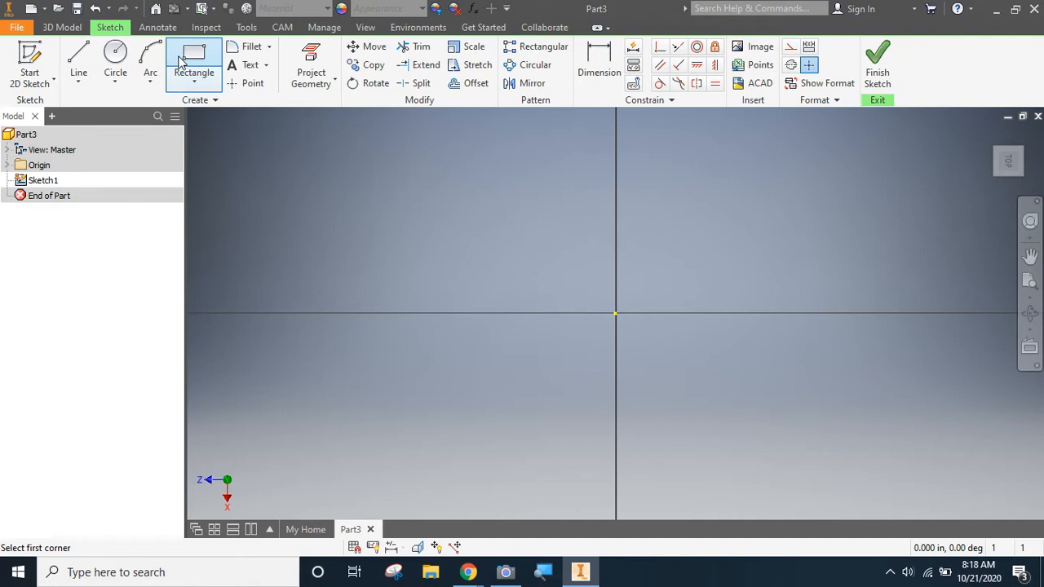
click(616, 314)
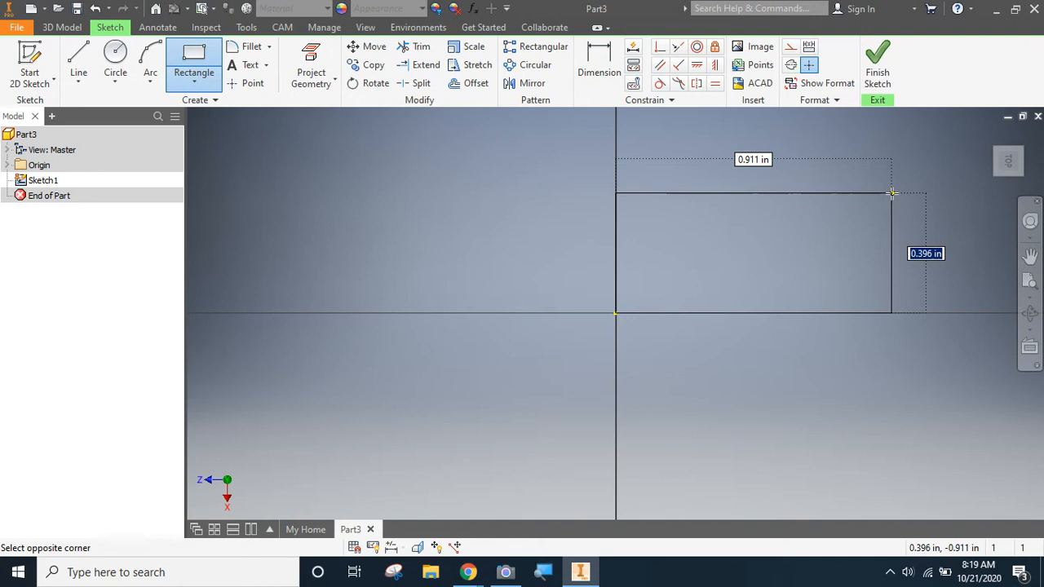
text(1.5)
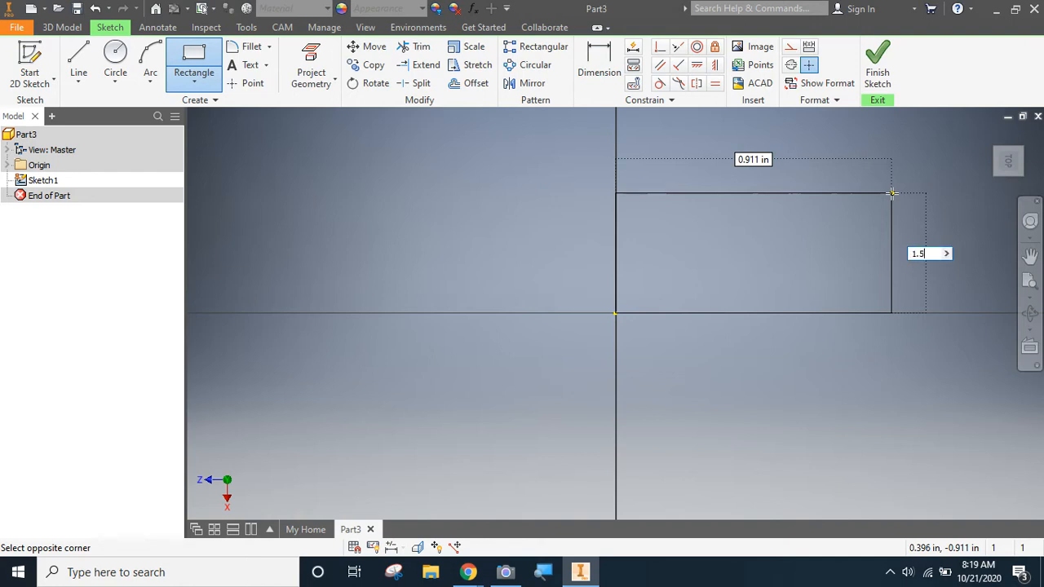
key(Tab)
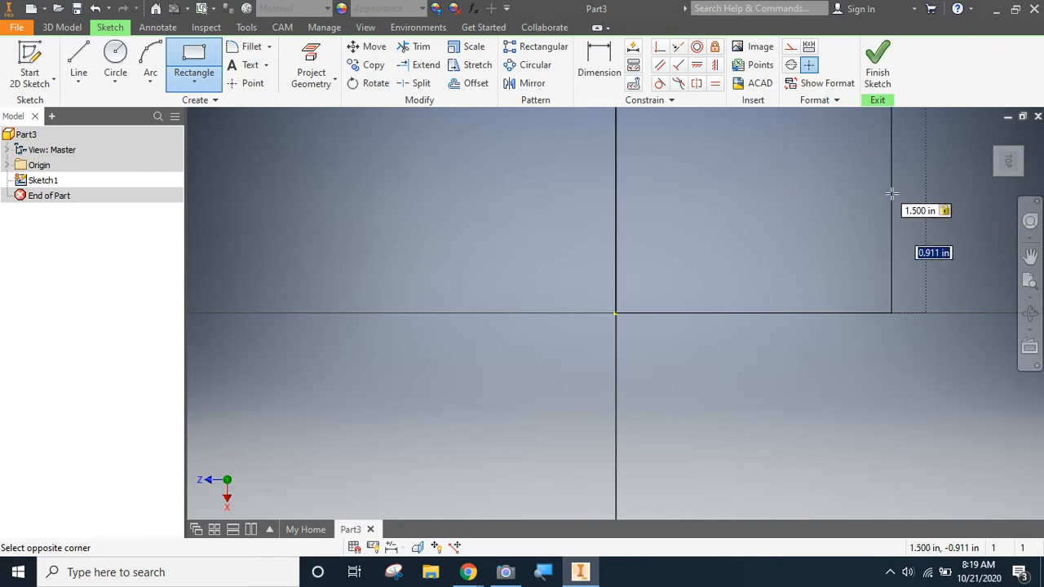
text(1.5)
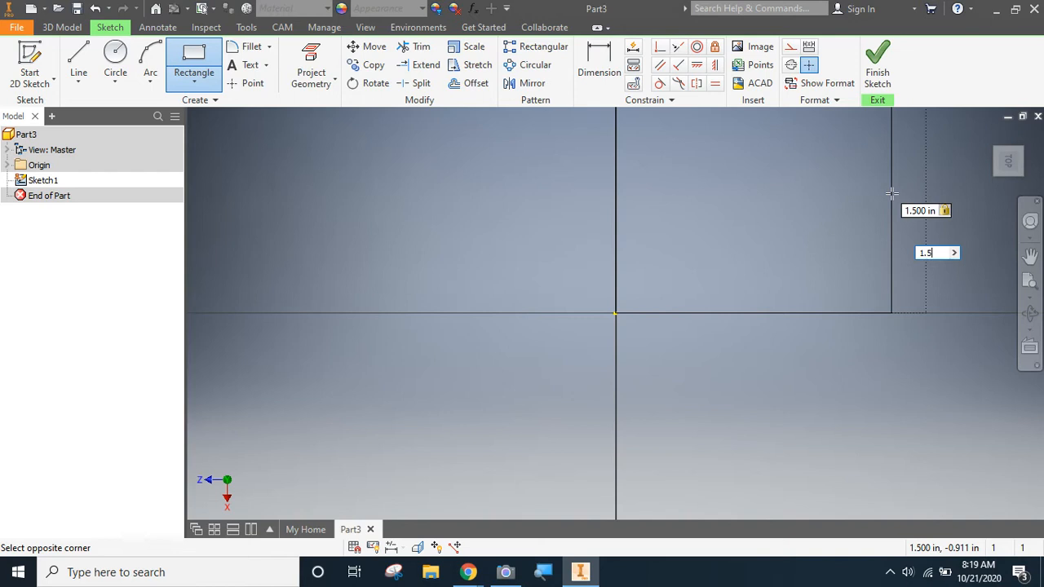
key(Tab)
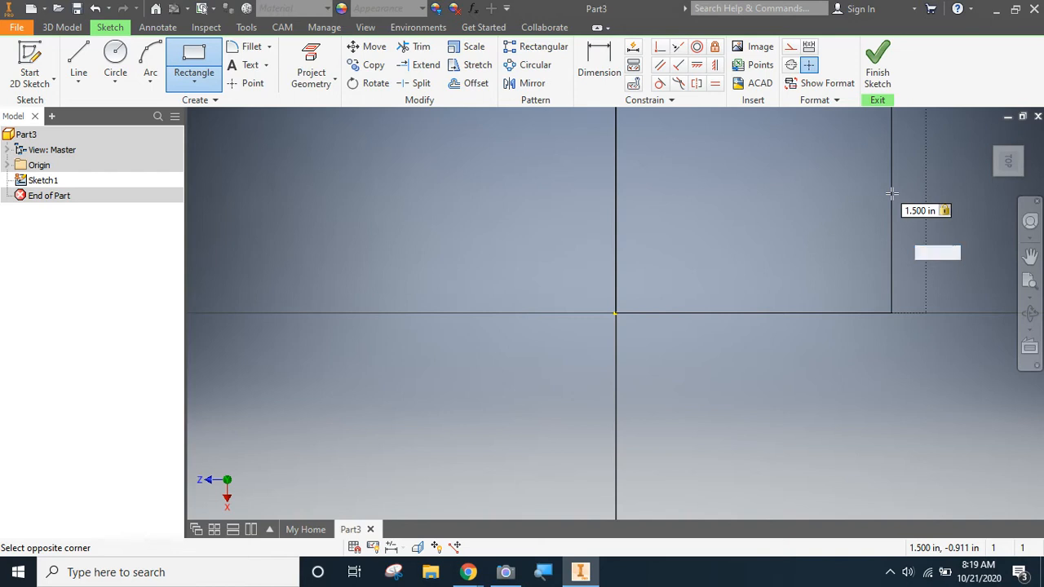
key(Tab)
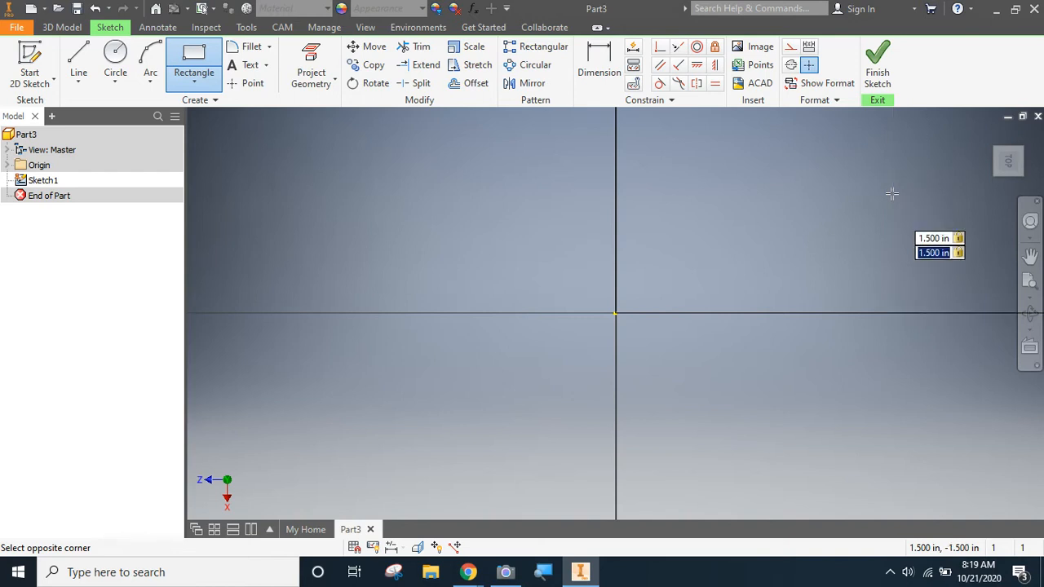
key(Return)
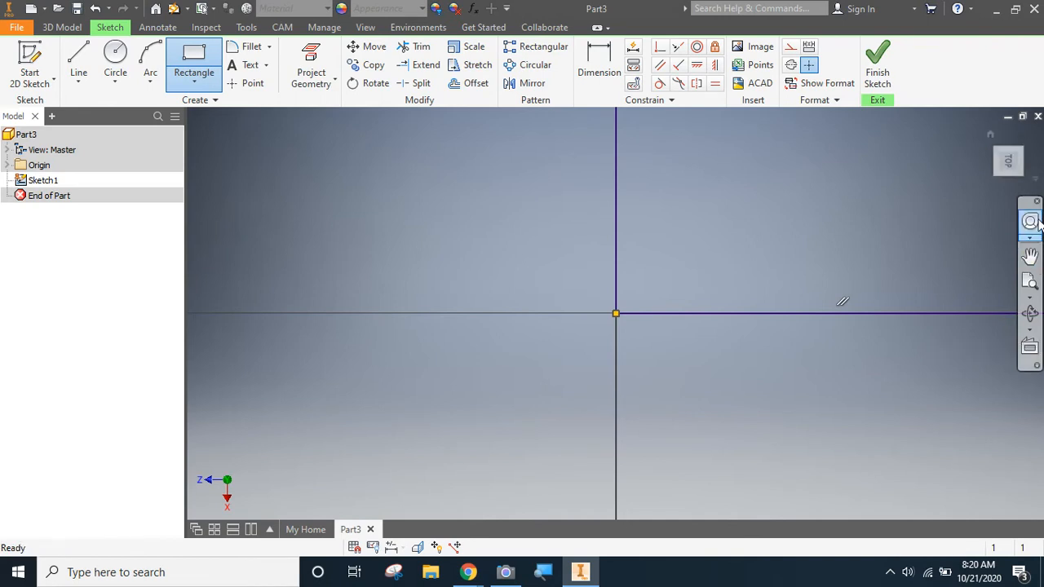
click(1031, 282)
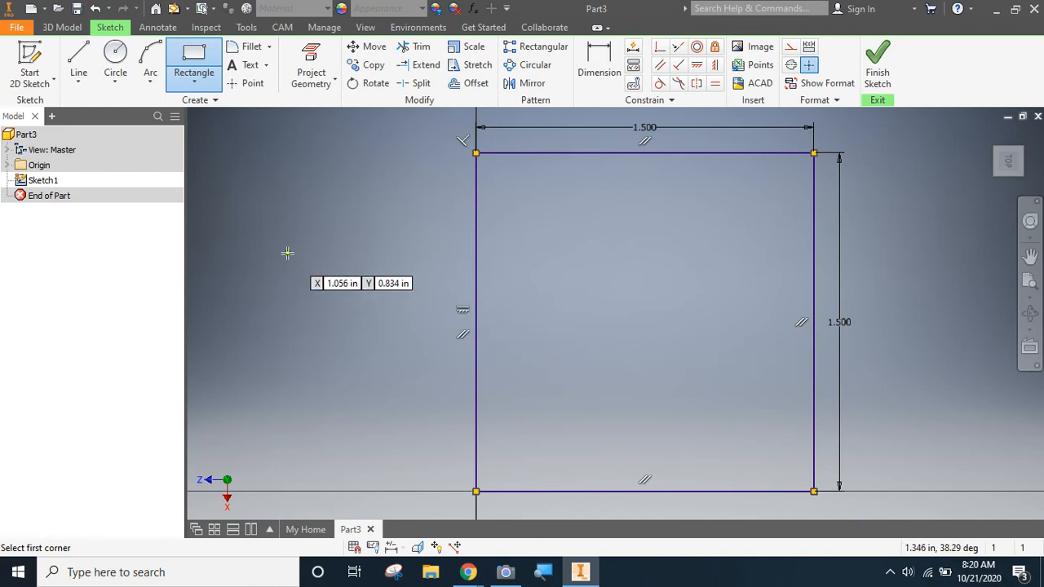
key(Escape)
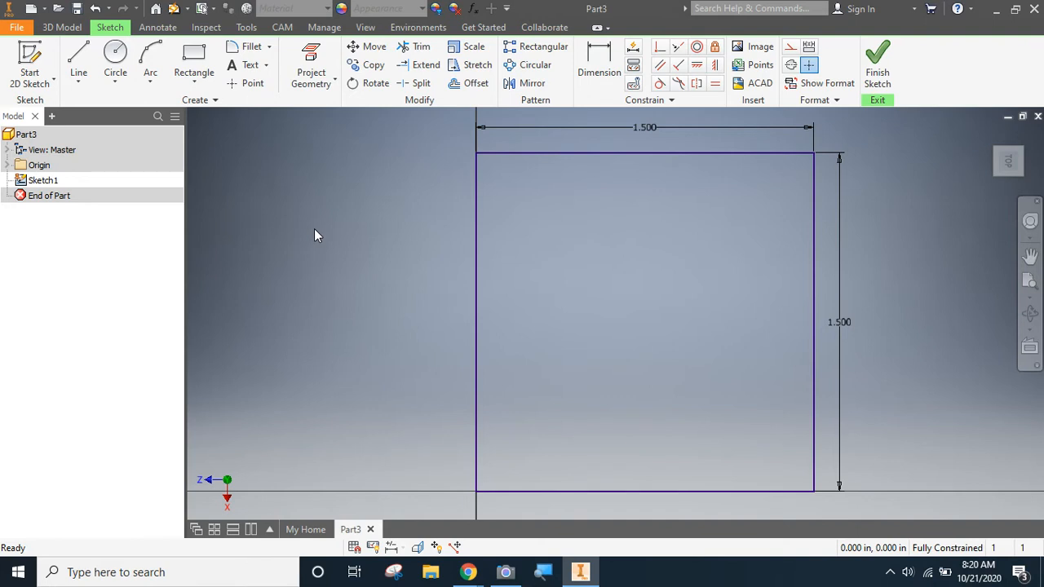
Set the rectangle's horizontal dimension to 15 in
double_click(650, 129)
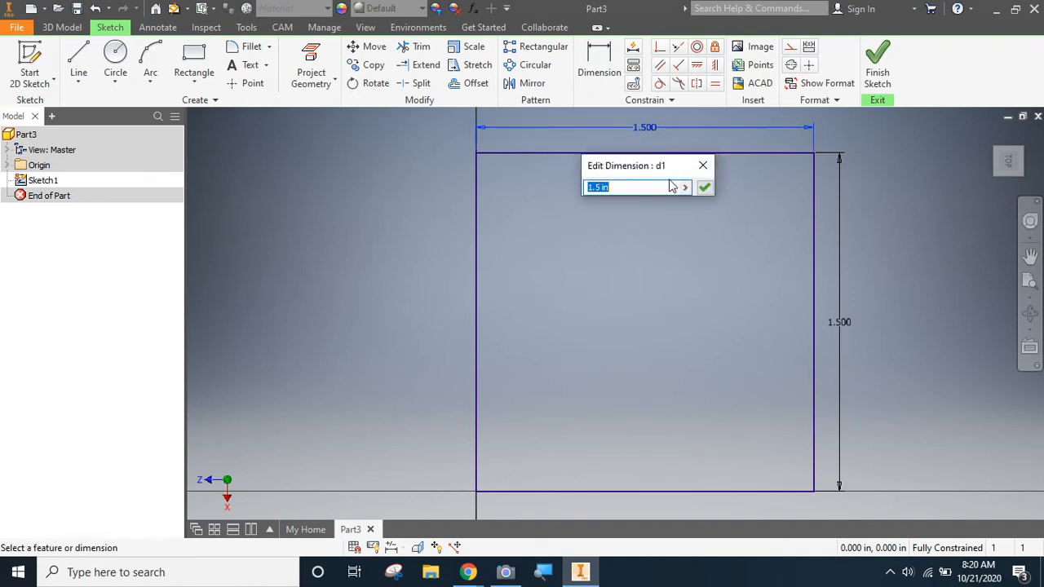
text(1)
text(0)
key(Return)
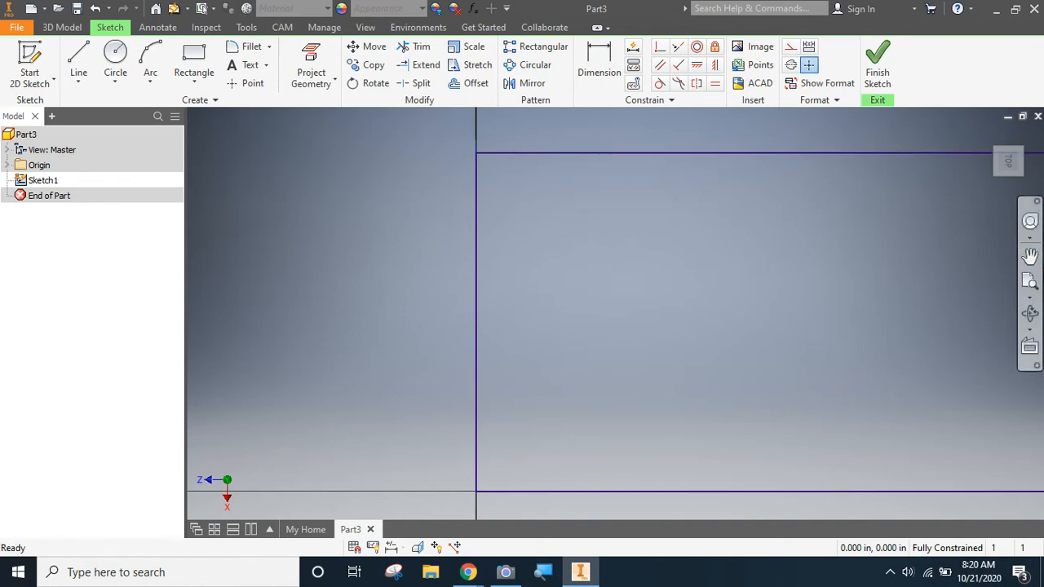
click(1029, 281)
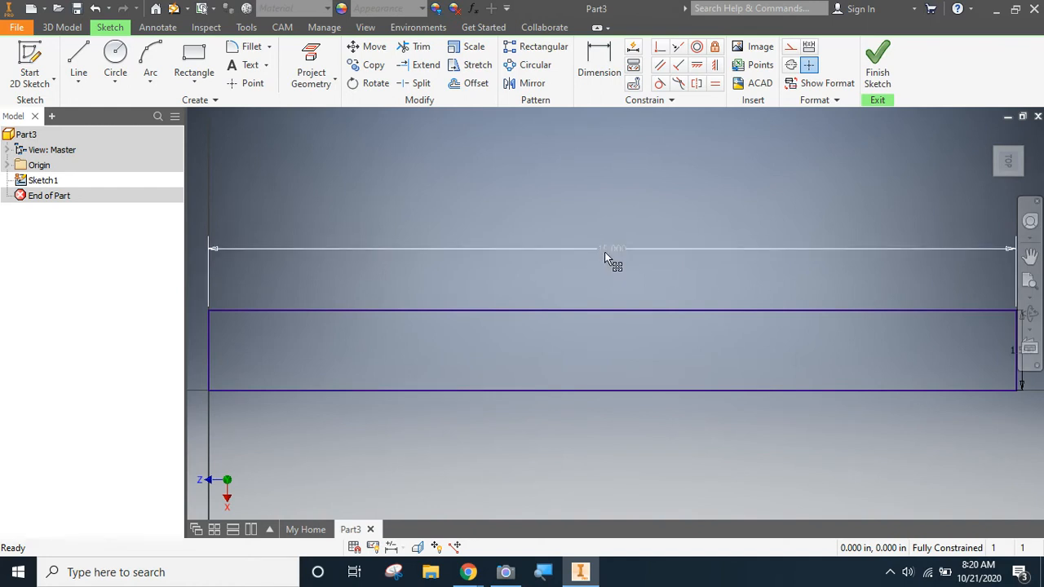
Restore the rectangle's horizontal dimension to 1.5 in
double_click(604, 251)
text(1.5)
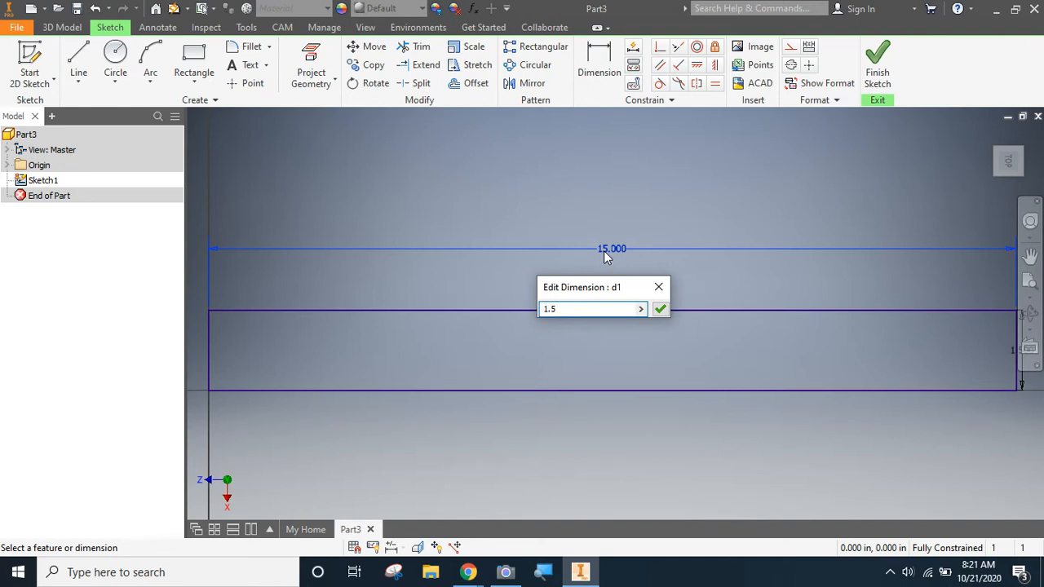
key(Return)
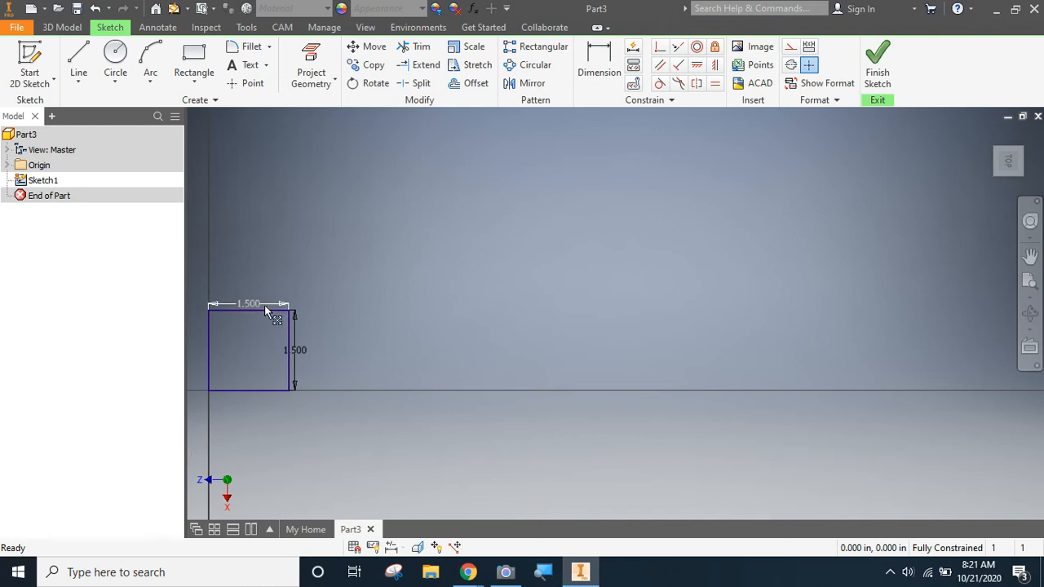
Finish the sketch and extrude the square profile upward by 0.5 in as a solid
click(886, 67)
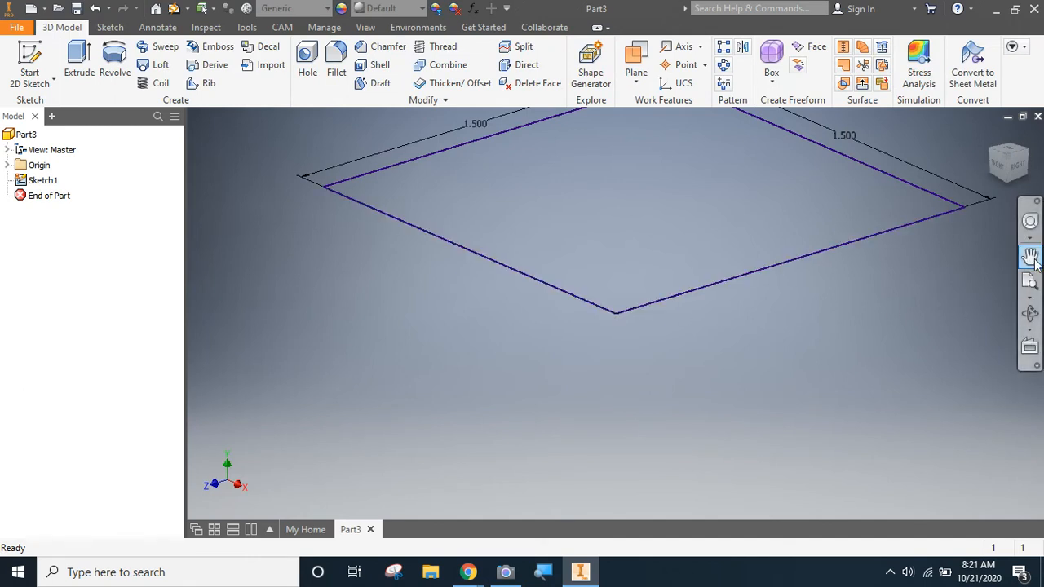
click(1030, 283)
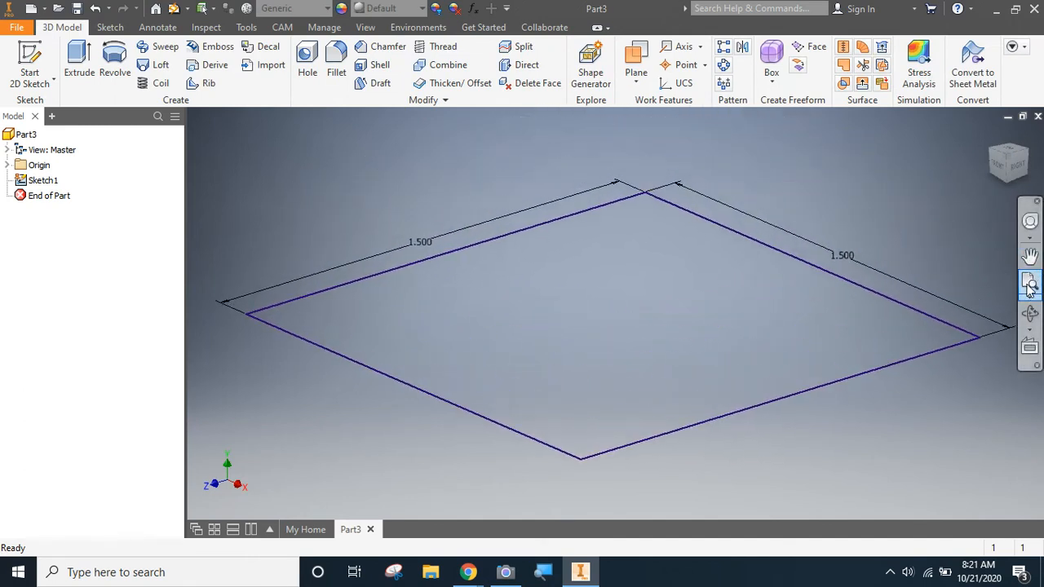
click(82, 64)
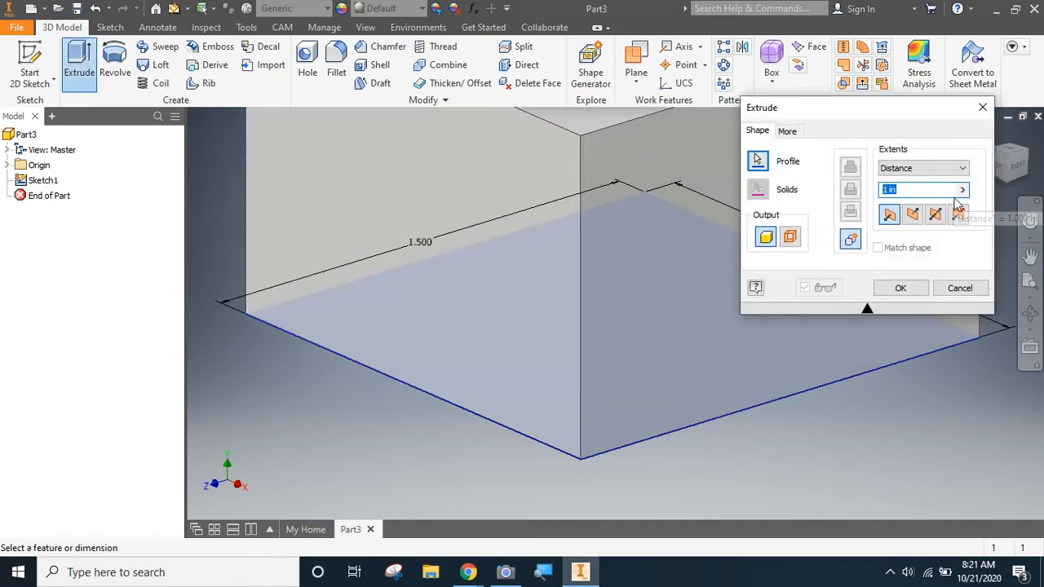
text(.)
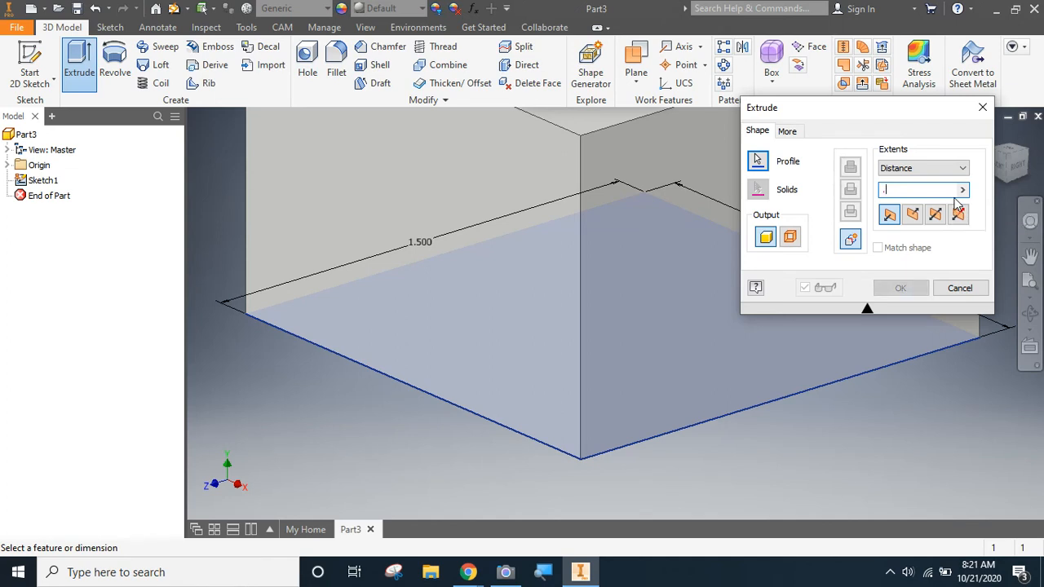
text(5)
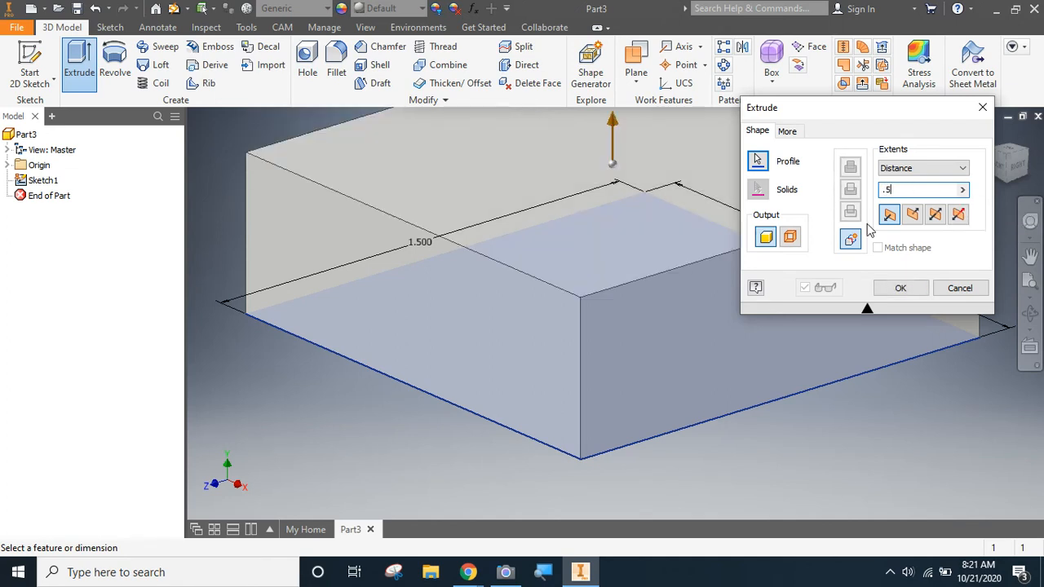
click(900, 288)
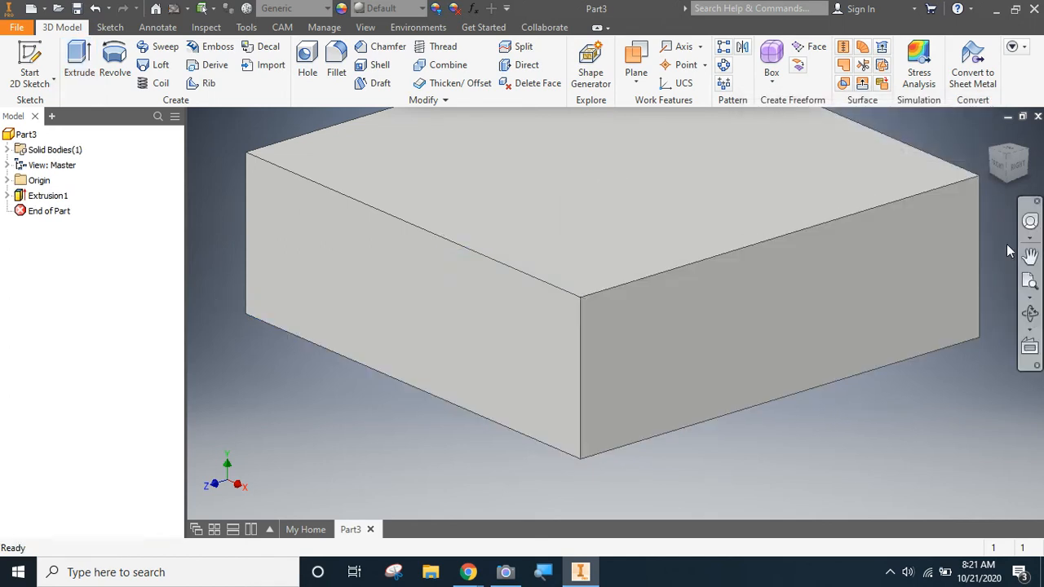
Start a new 2D sketch on the top face of the extruded block
click(1030, 282)
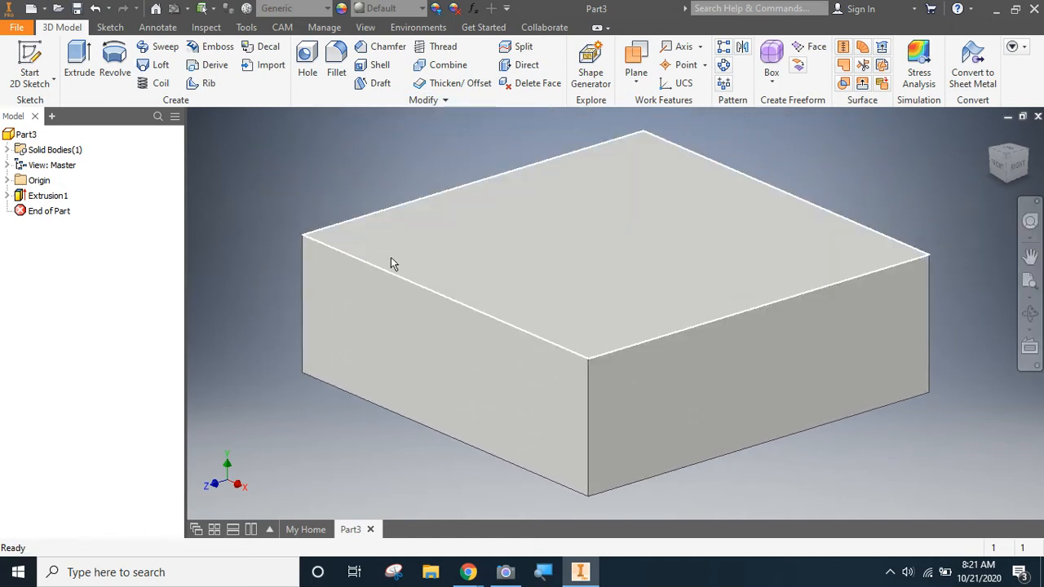
click(33, 63)
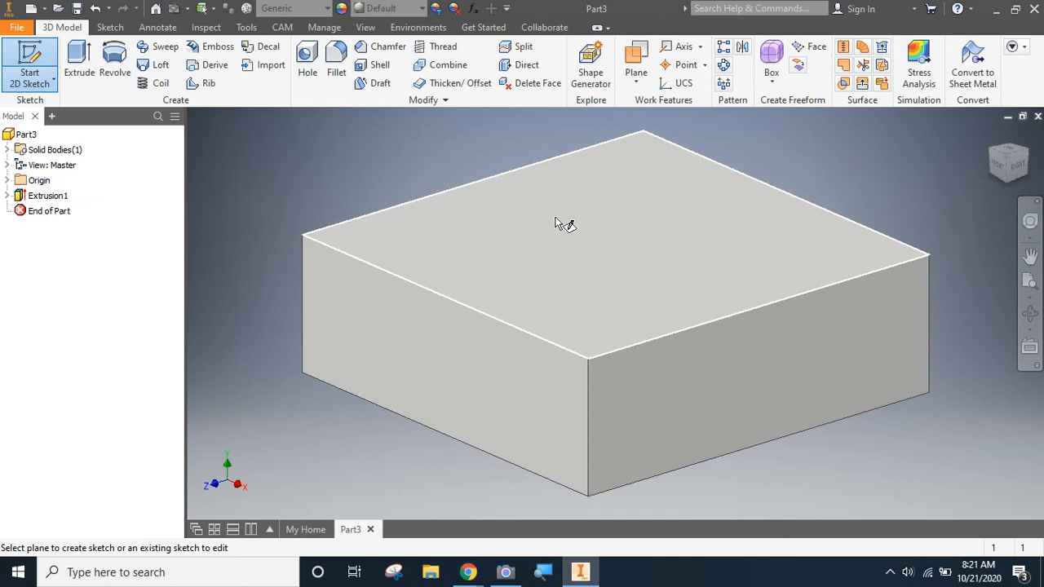
click(578, 240)
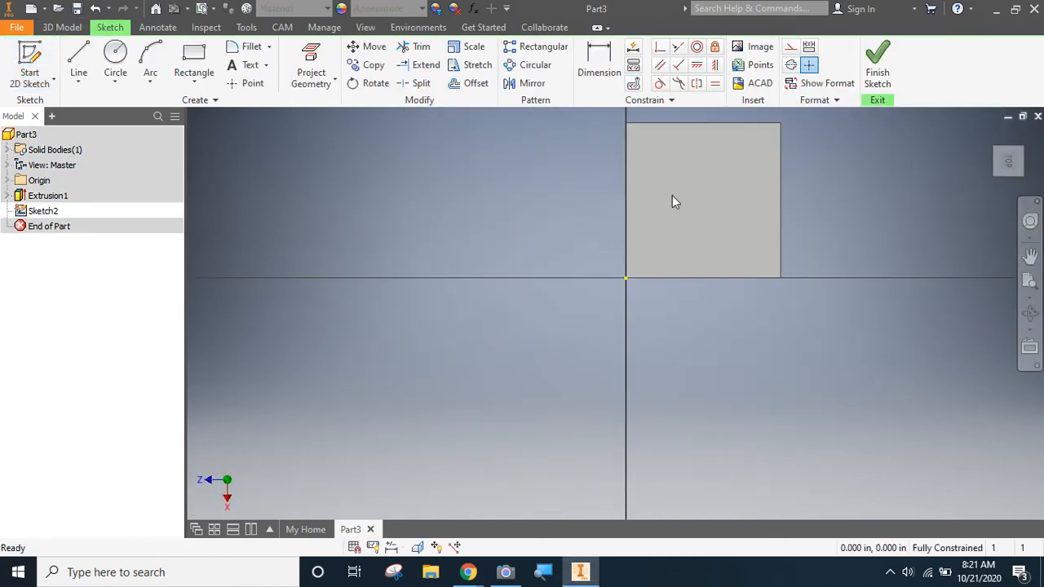
scroll(667, 204, down, 4)
scroll(662, 204, up, 5)
scroll(662, 205, down, 5)
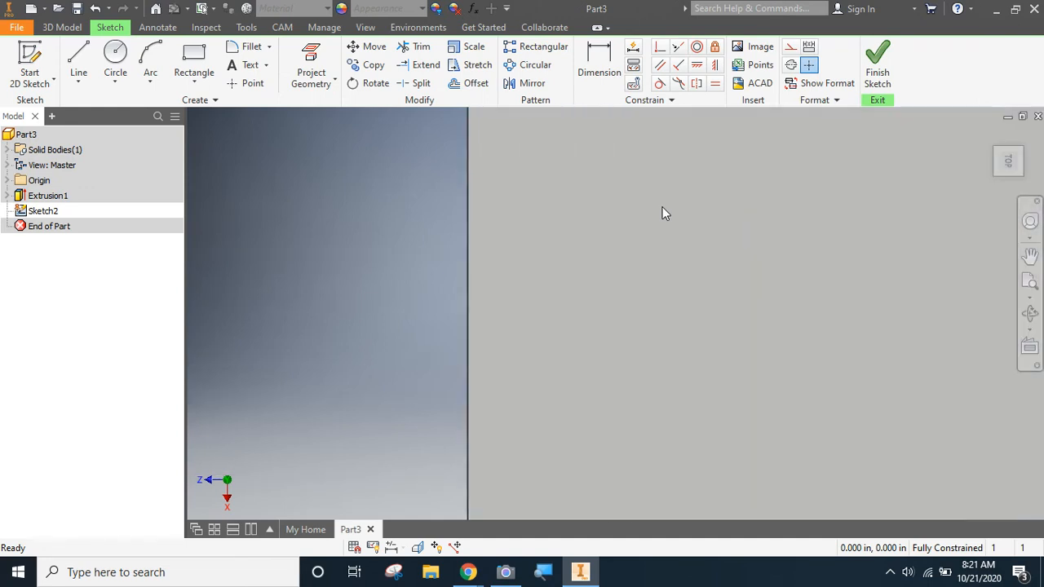
scroll(662, 212, up, 4)
scroll(661, 209, down, 2)
scroll(662, 209, up, 2)
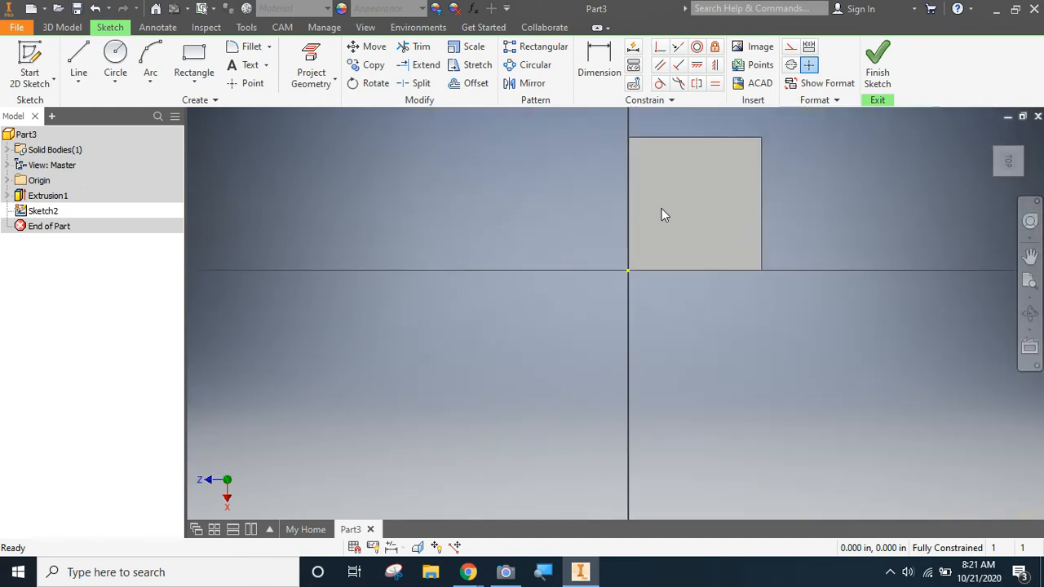
mouse_move(661, 210)
middle_down()
mouse_move(524, 225)
mouse_move(668, 245)
mouse_move(486, 259)
mouse_move(579, 161)
mouse_move(424, 298)
mouse_move(452, 268)
mouse_move(541, 261)
middle_up()
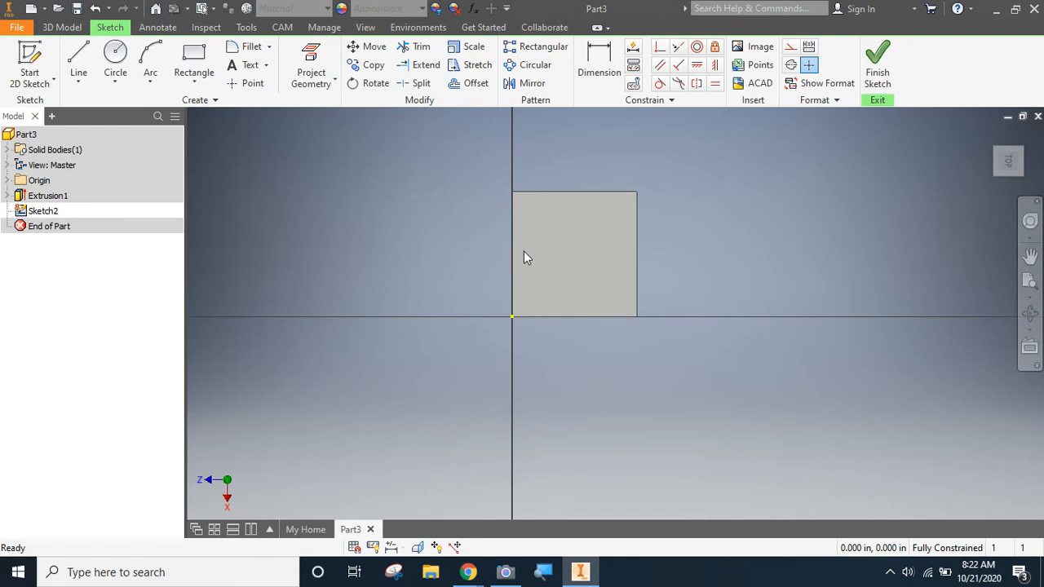
Draw a two-point rectangle 1.5 in wide and 0.5 in high from the top face's corner on the vertical axis, along the far edge
scroll(520, 245, down, 1)
scroll(520, 245, up, 4)
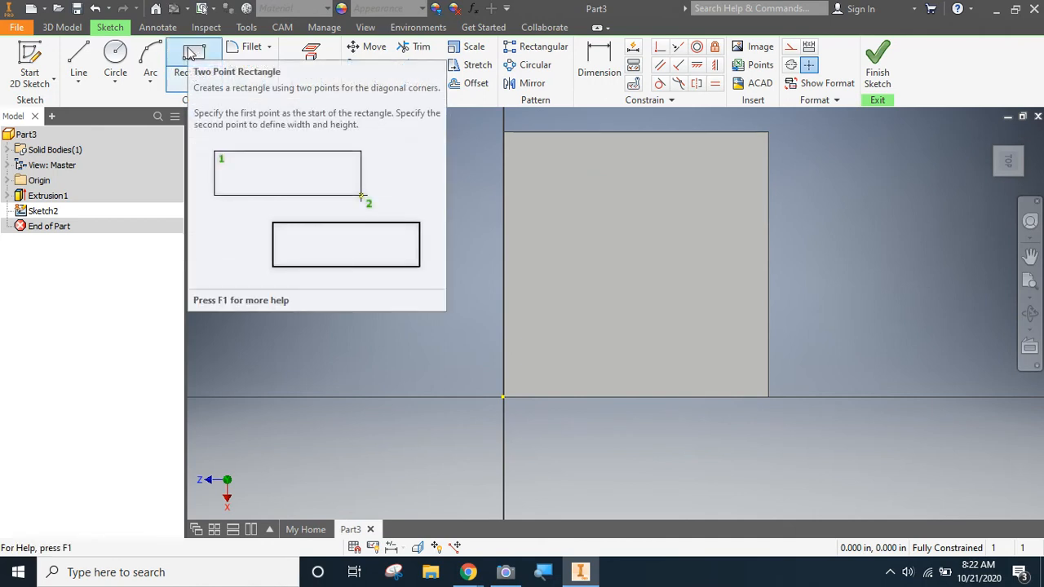
click(189, 53)
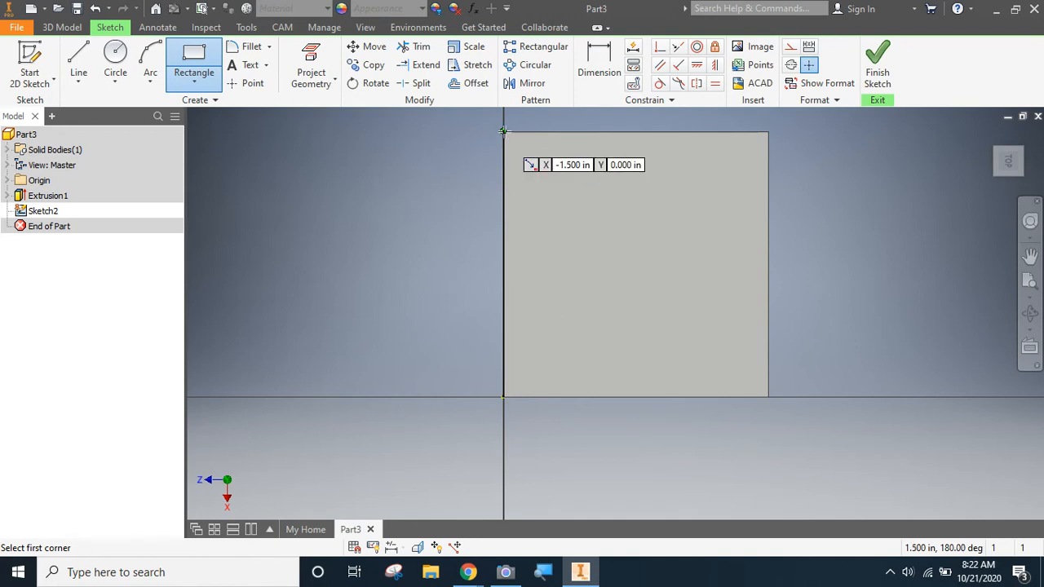
click(503, 131)
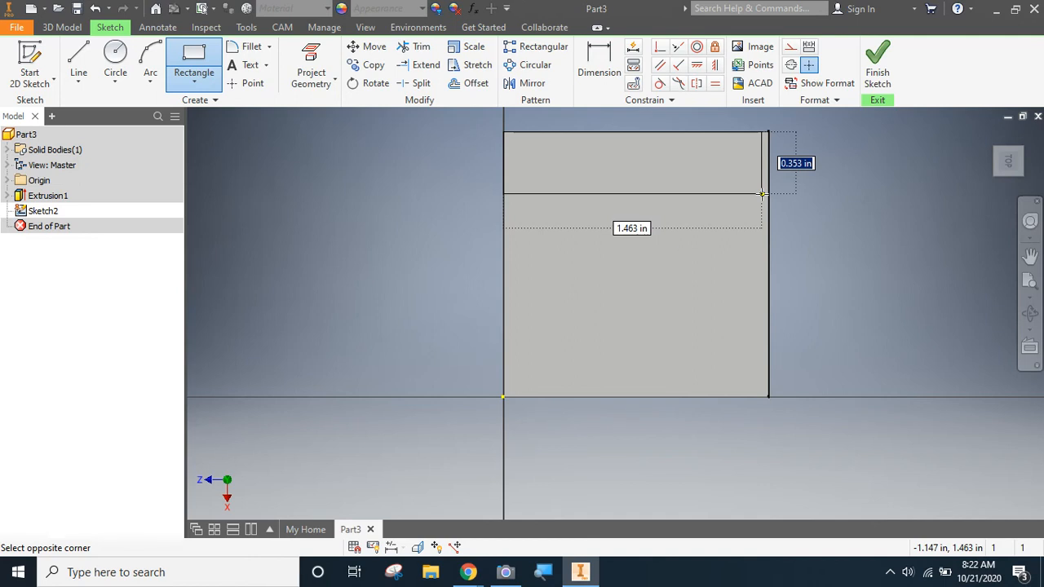
text(.)
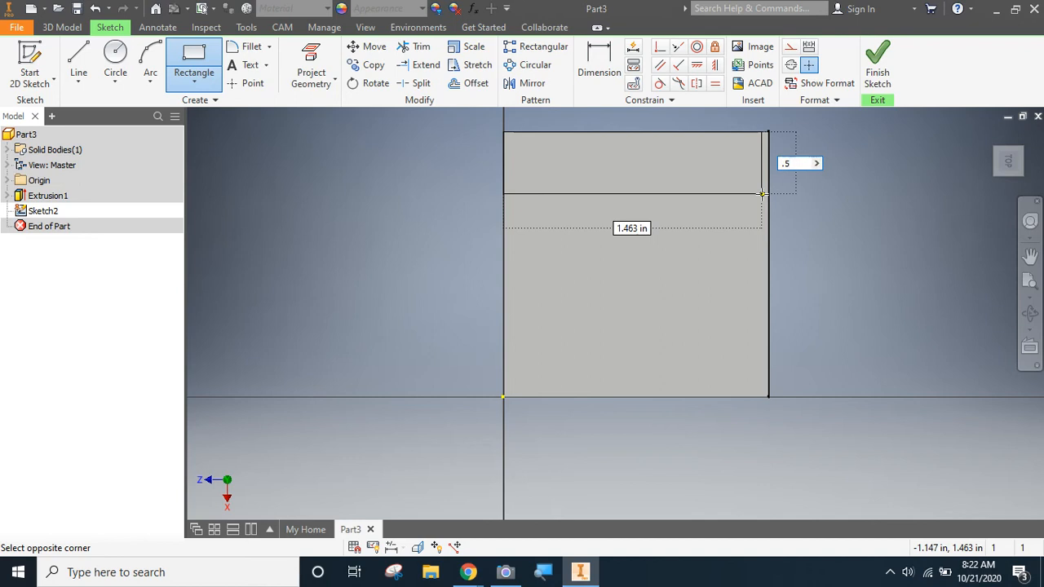
text(5)
key(Tab)
text(1)
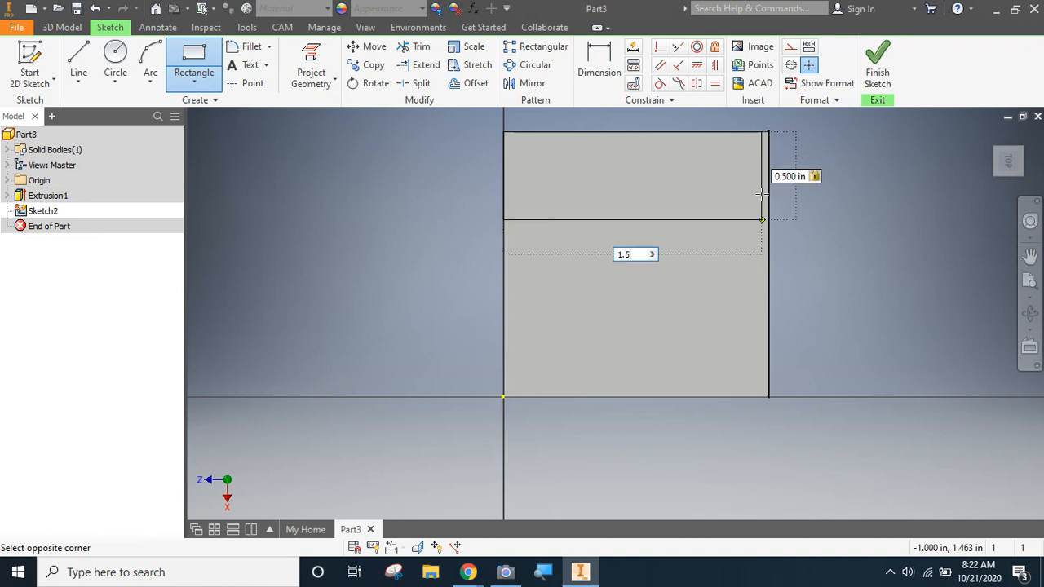
text(.5)
key(Return)
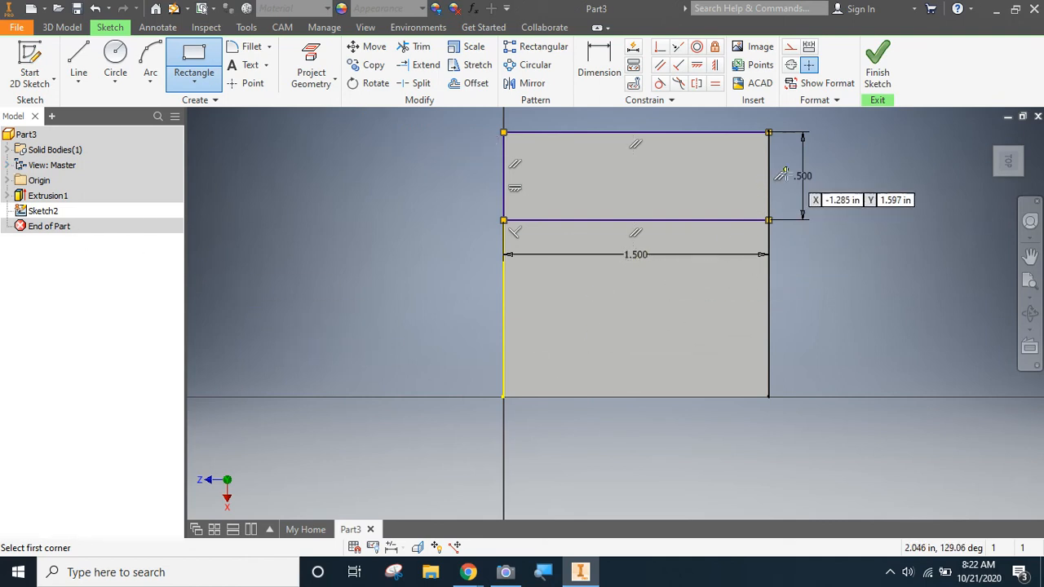
Finish the sketch and extrude the 0.5 in wide rectangle upward by 1.5 in, joined to the block
click(879, 64)
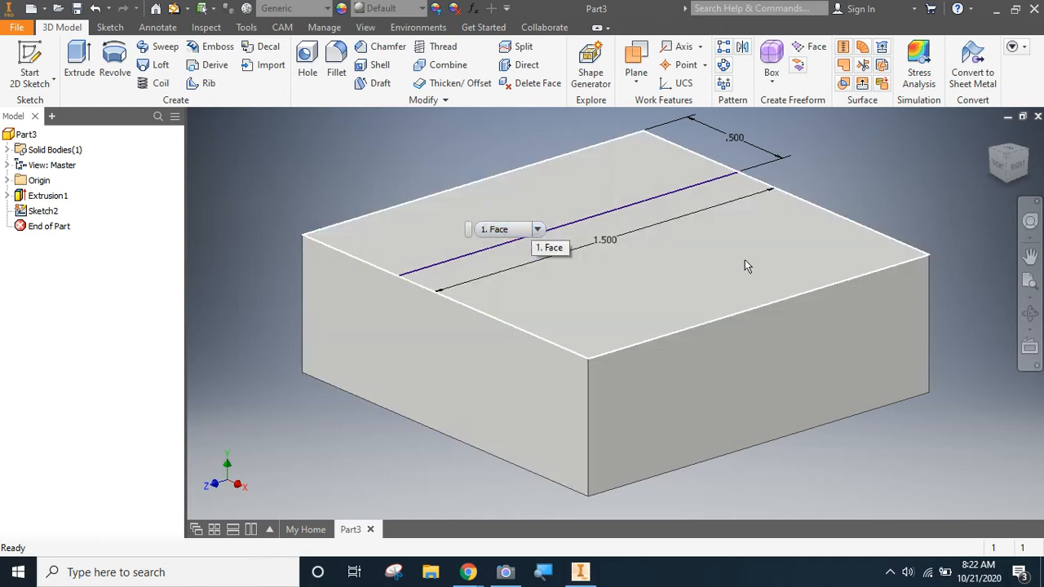
click(79, 66)
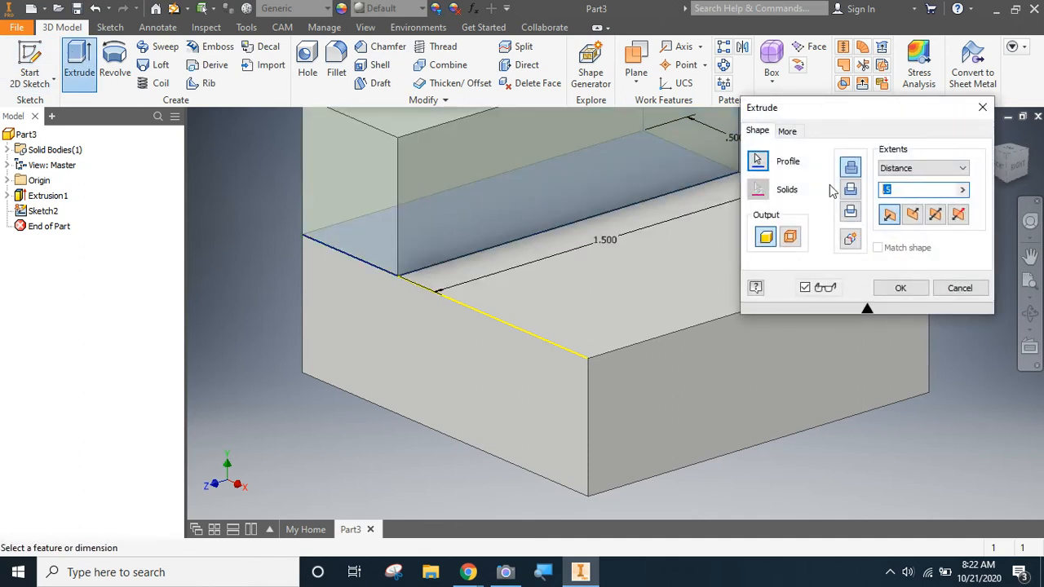
text(1.5)
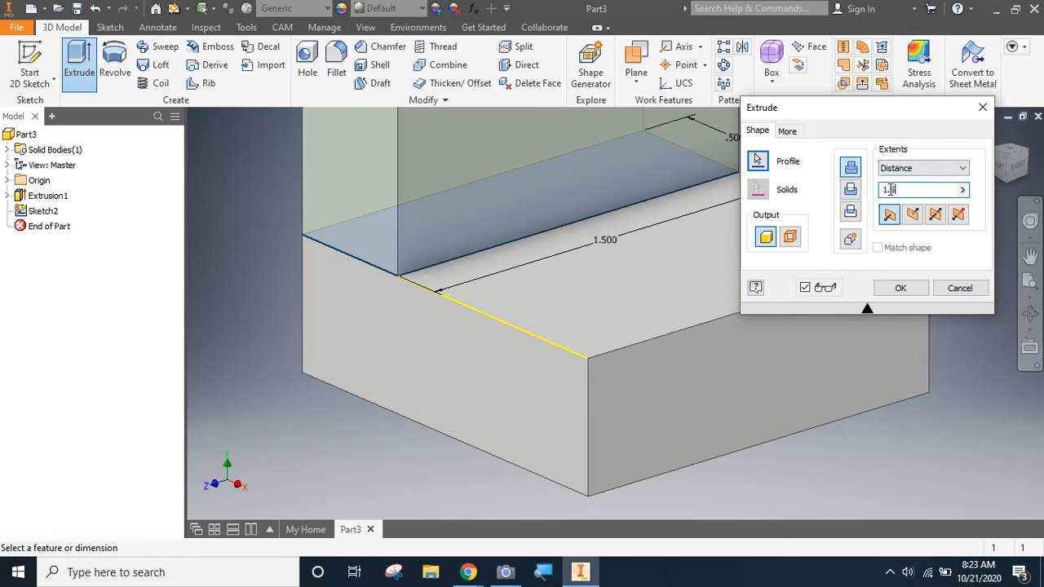
click(902, 290)
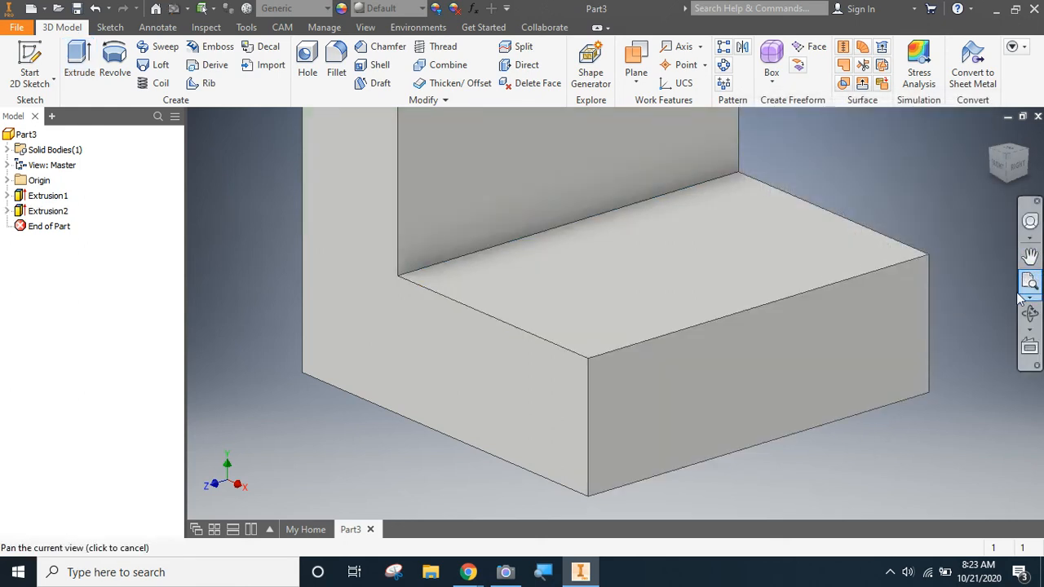
scroll(1026, 290, up, 5)
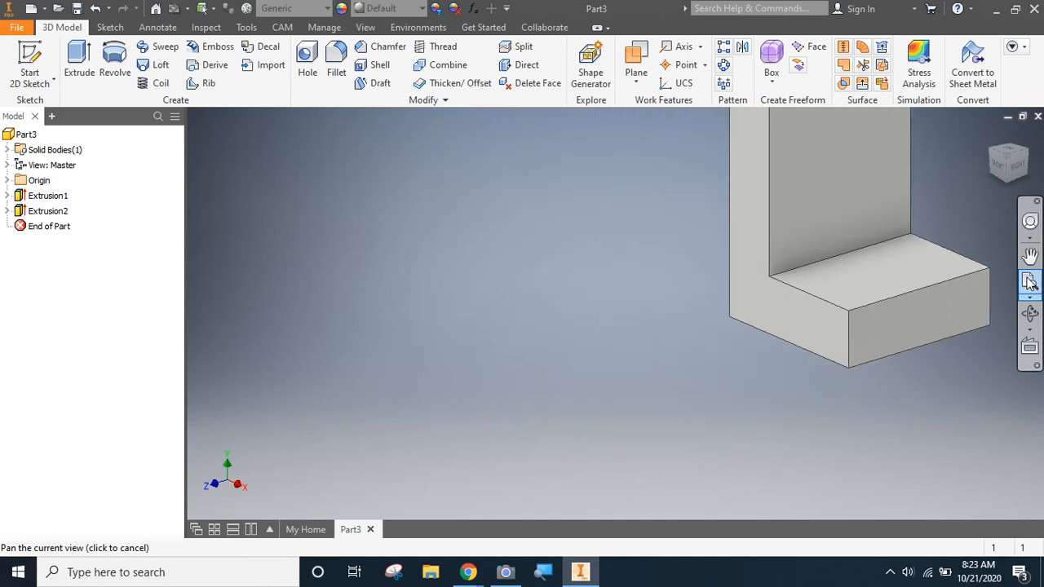
scroll(1023, 282, up, 1)
middle_drag(955, 264, 662, 330)
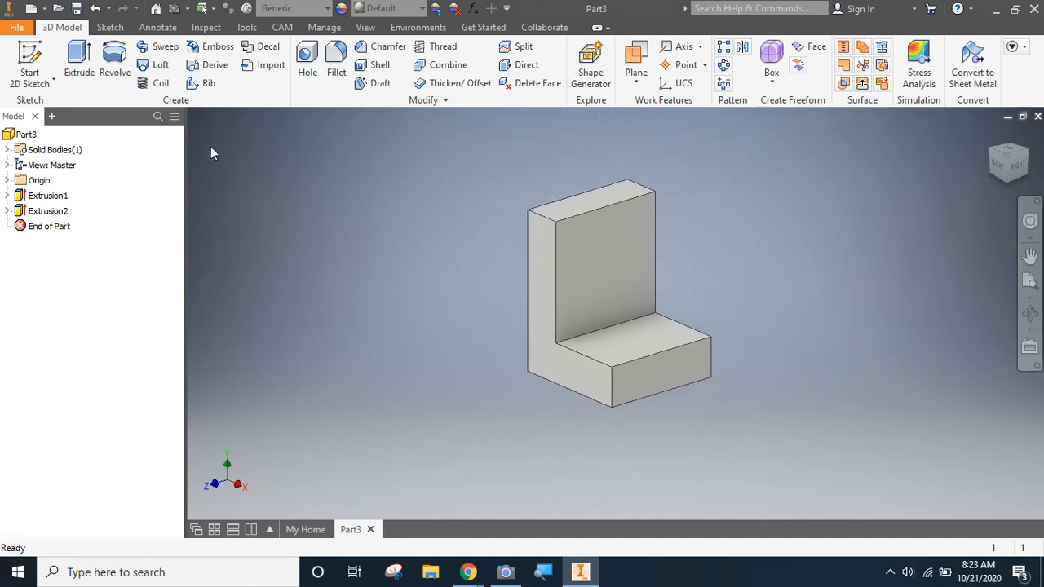
Start saving the part and choose the IED folder in My Drive as its location
click(7, 30)
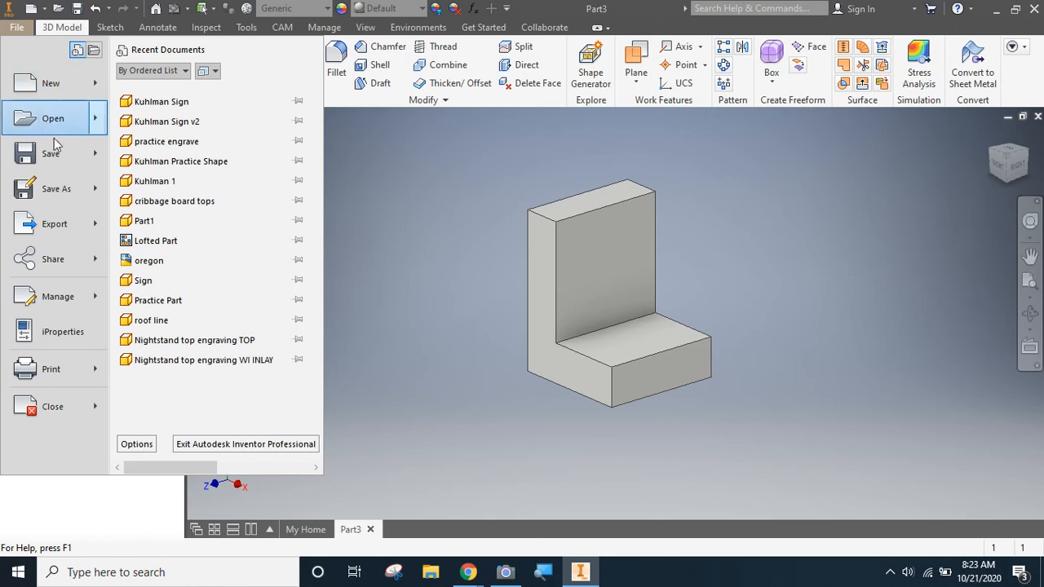
click(61, 155)
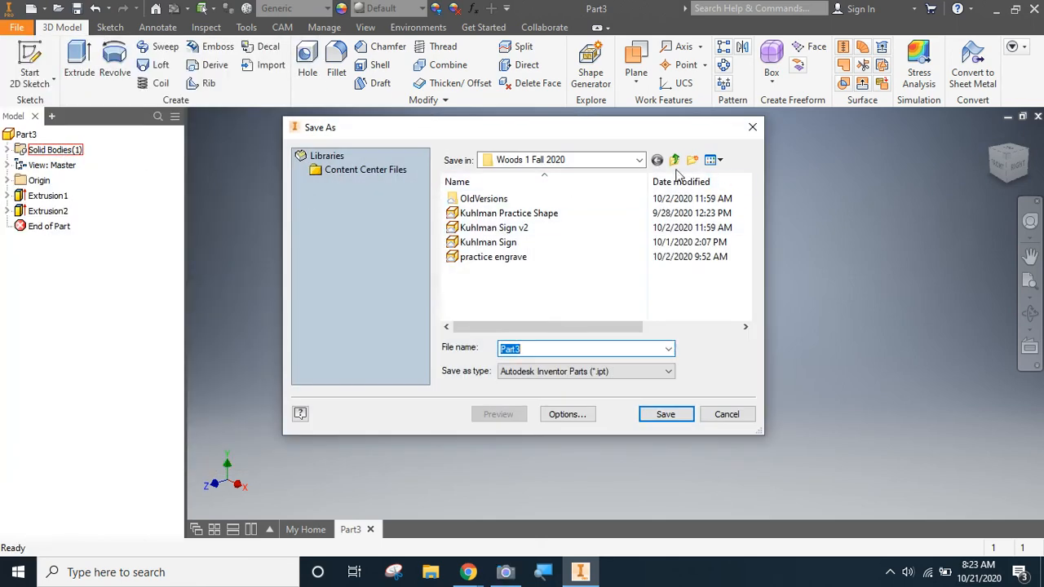
click(642, 163)
click(643, 163)
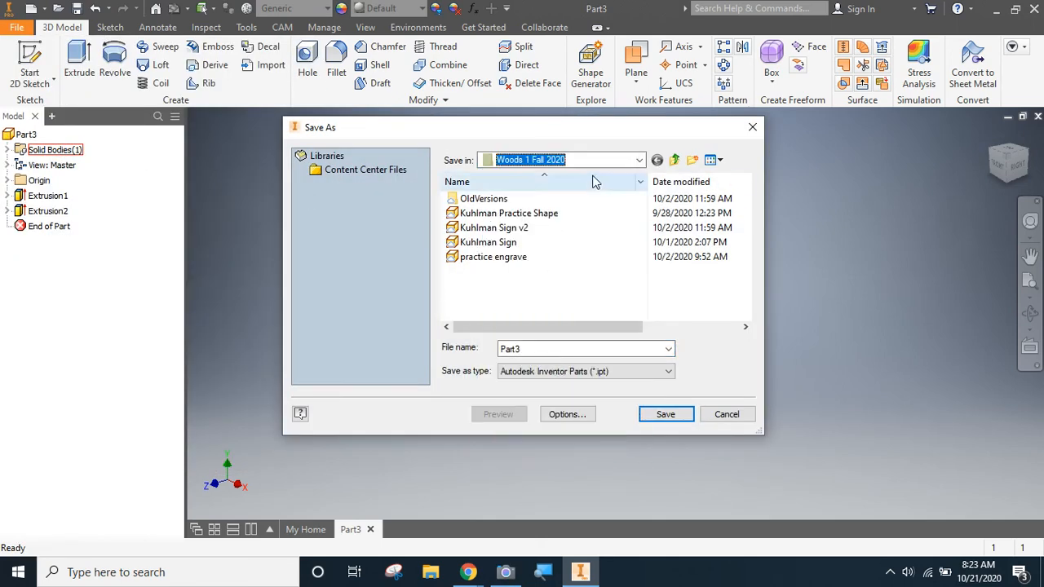
click(570, 159)
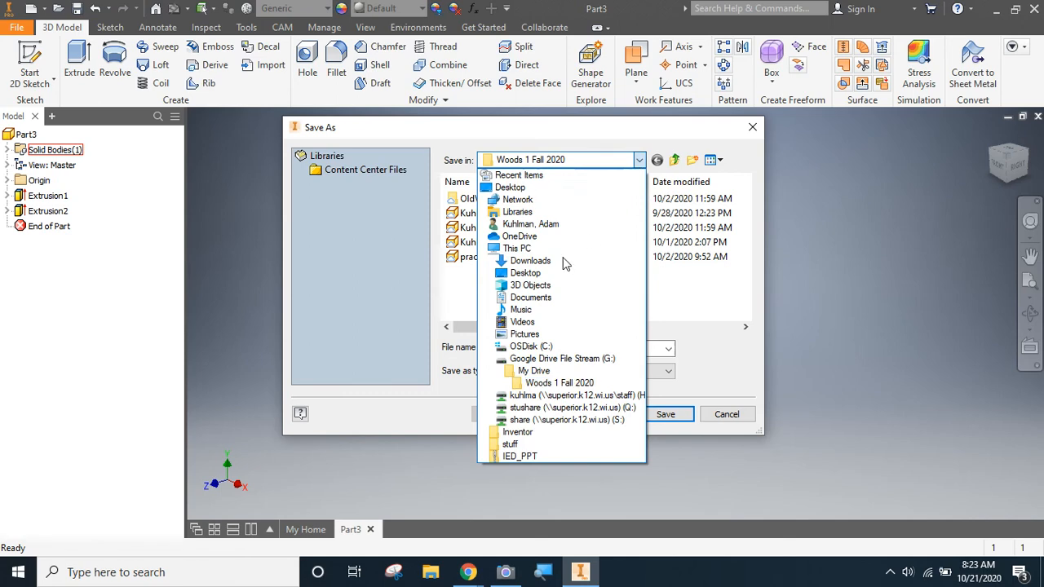
click(544, 371)
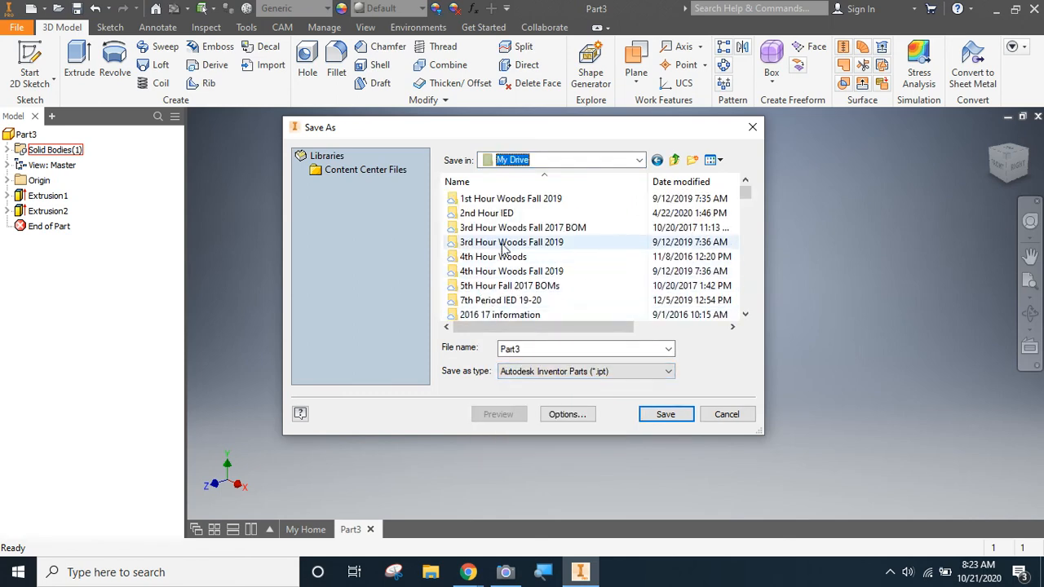
scroll(492, 218, down, 1)
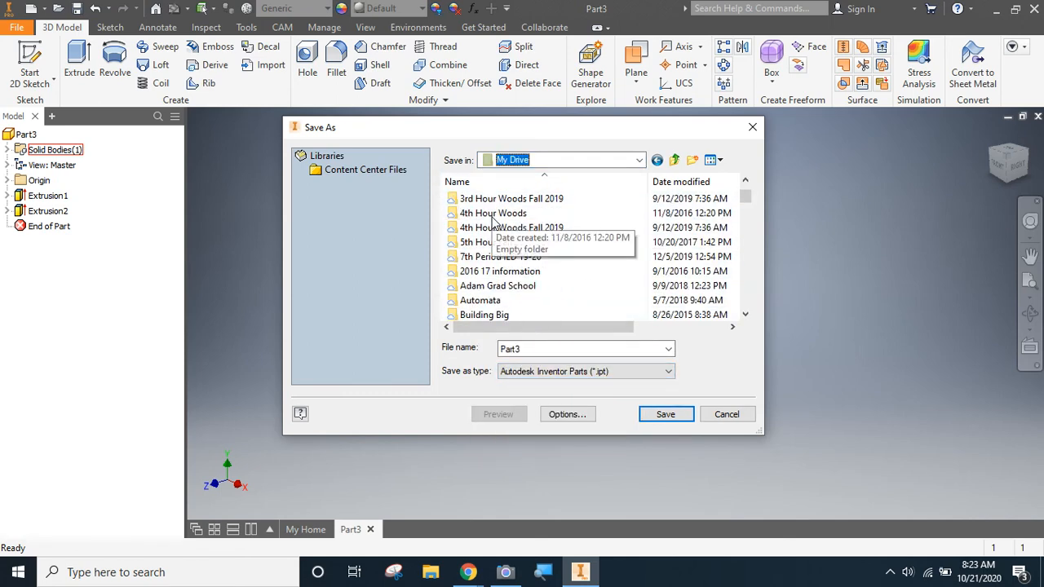
scroll(489, 221, up, 1)
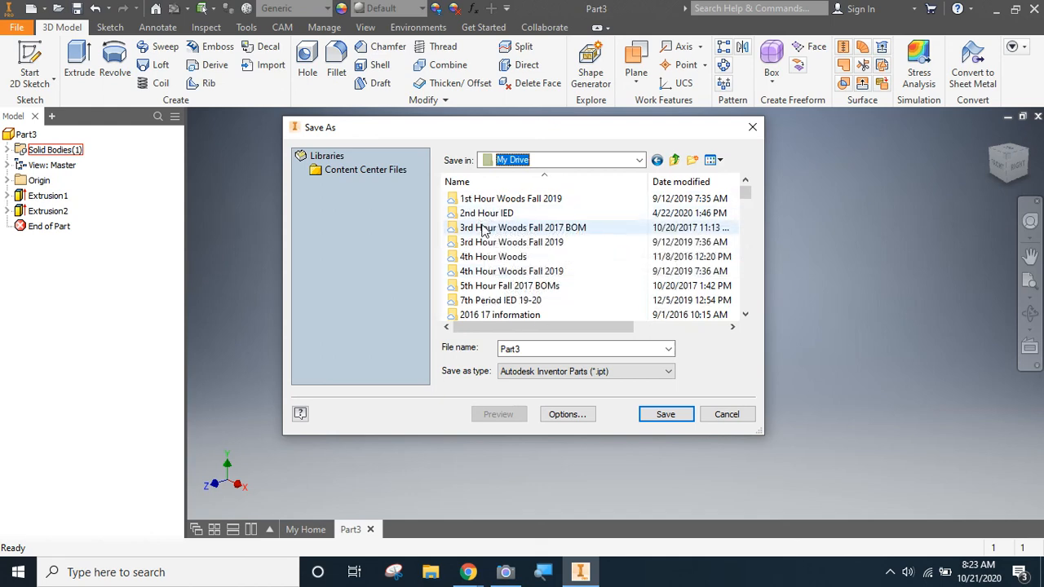
scroll(483, 231, down, 6)
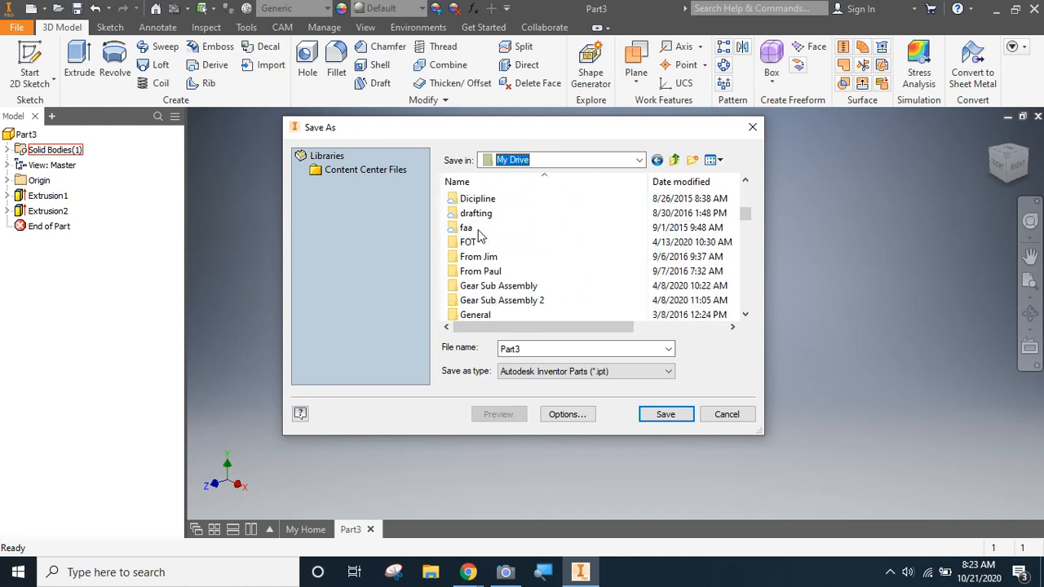
scroll(477, 237, down, 3)
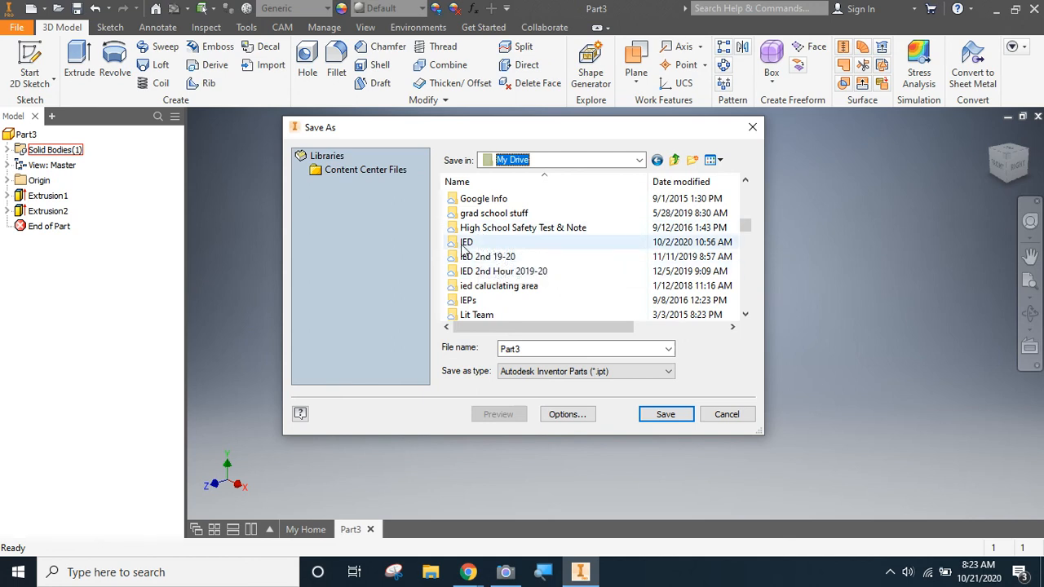
click(468, 245)
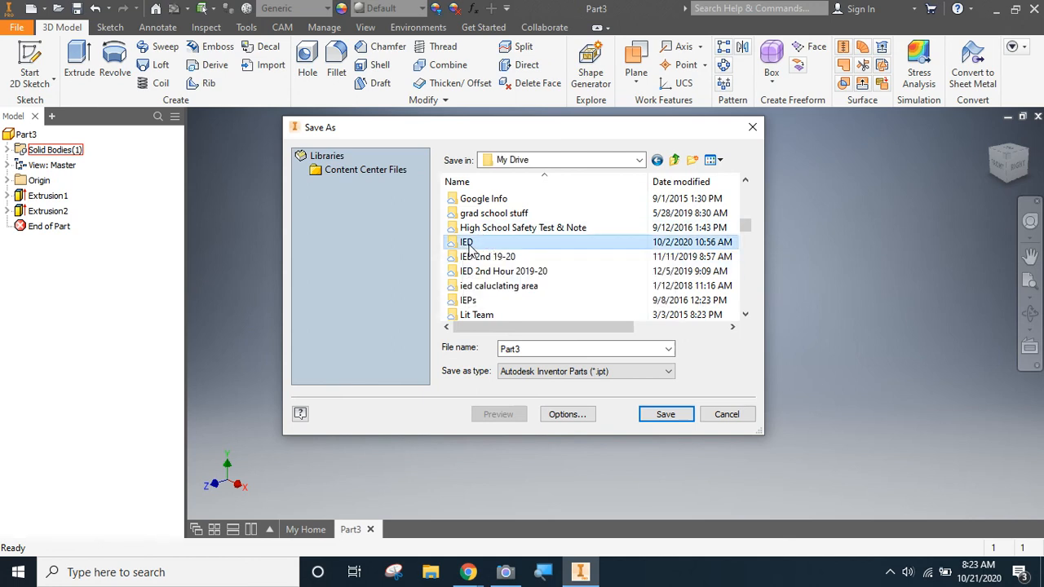
double_click(468, 245)
Name the part file "#1 Addative" and save it
click(532, 349)
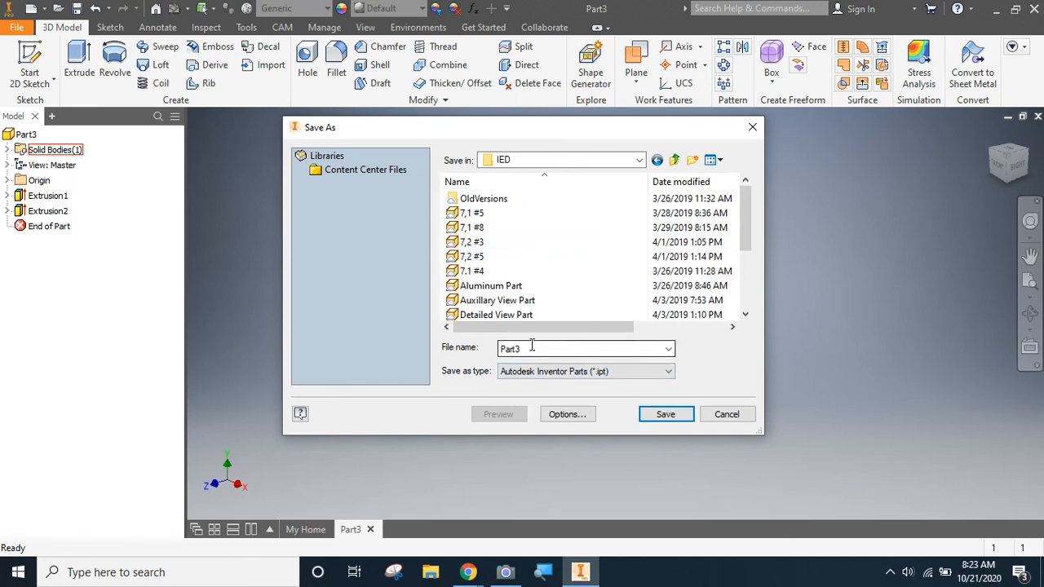
drag(531, 348, 491, 350)
text(3)
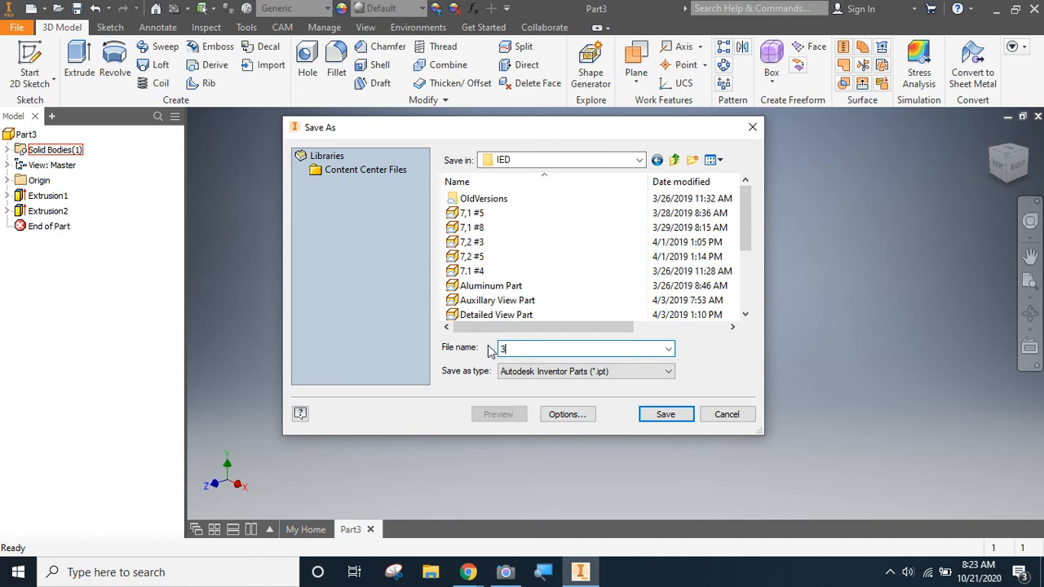
key(BackSpace)
text(#1 Addative)
key(Return)
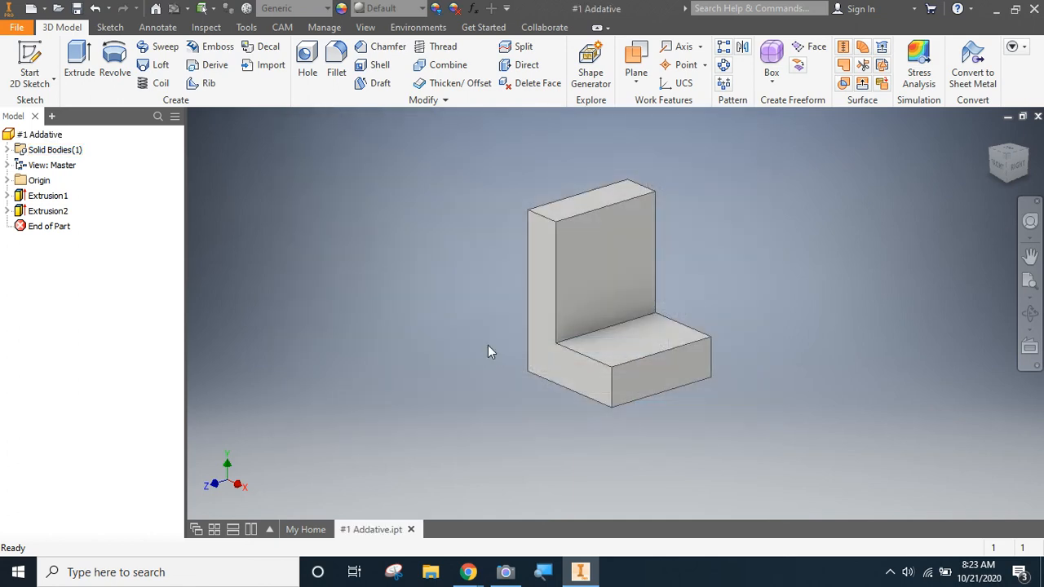